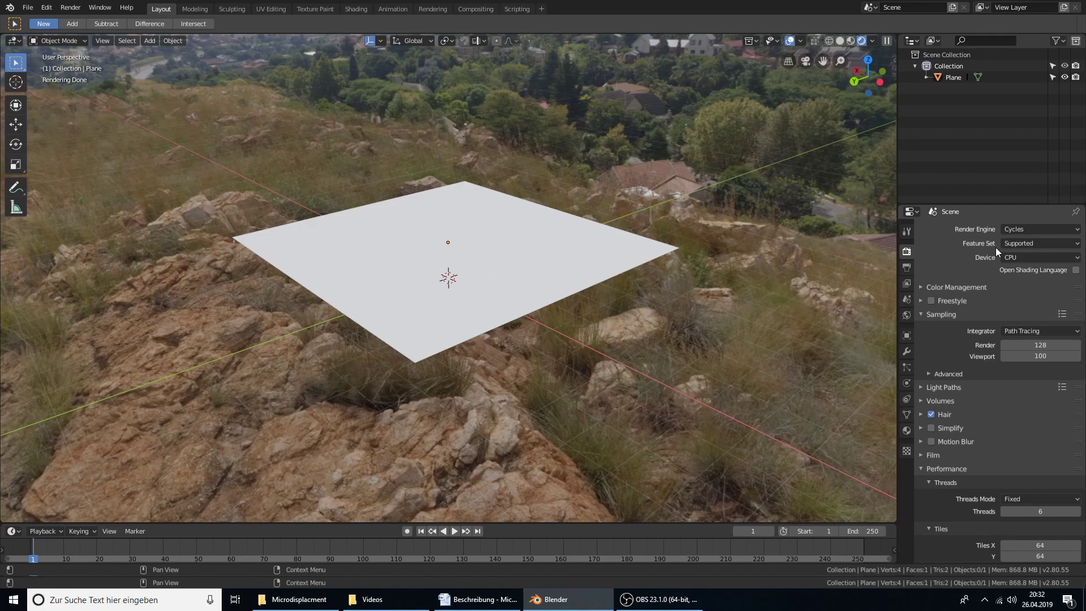
Set Cycles to the Experimental feature set, rendering on GPU Compute
left_click(1038, 243)
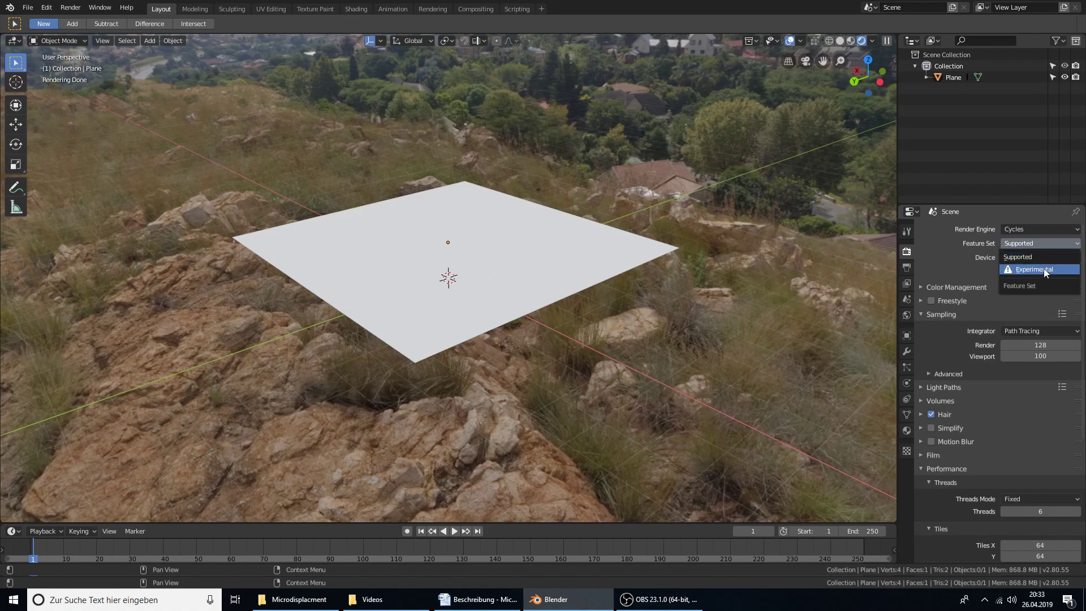
left_click(1043, 269)
left_click(1029, 258)
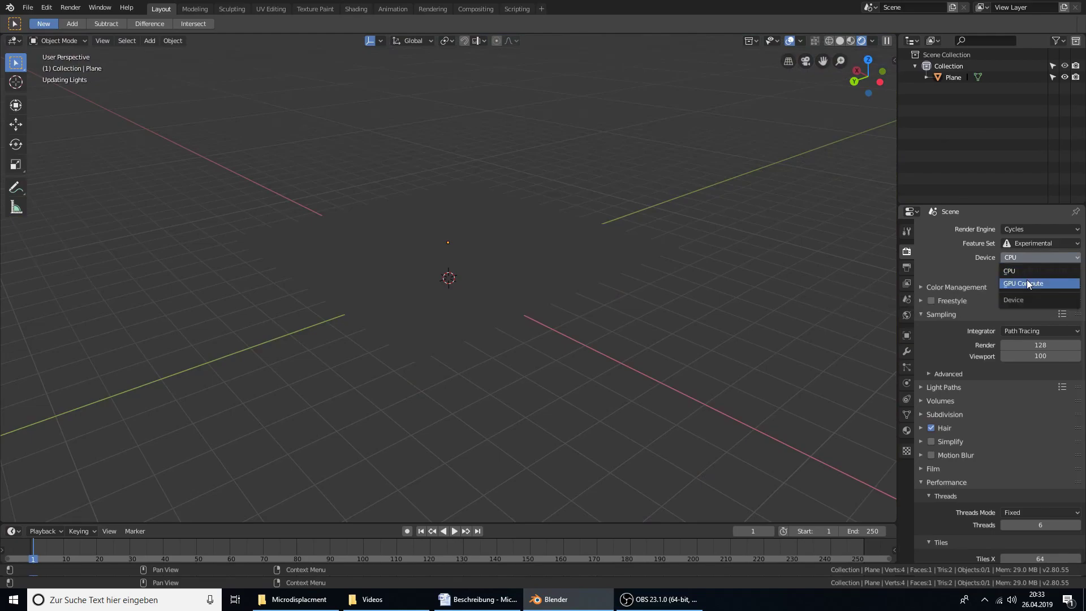
left_click(1027, 281)
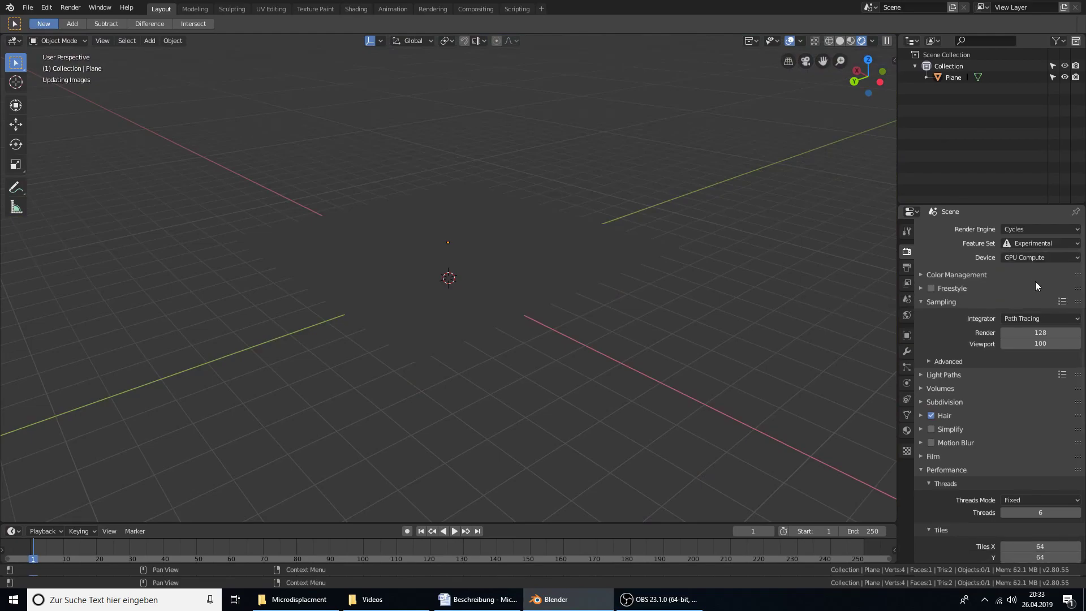
Set the subdivision Preview dicing rate to 4 px and Max Subdivisions to 8
left_click(921, 402)
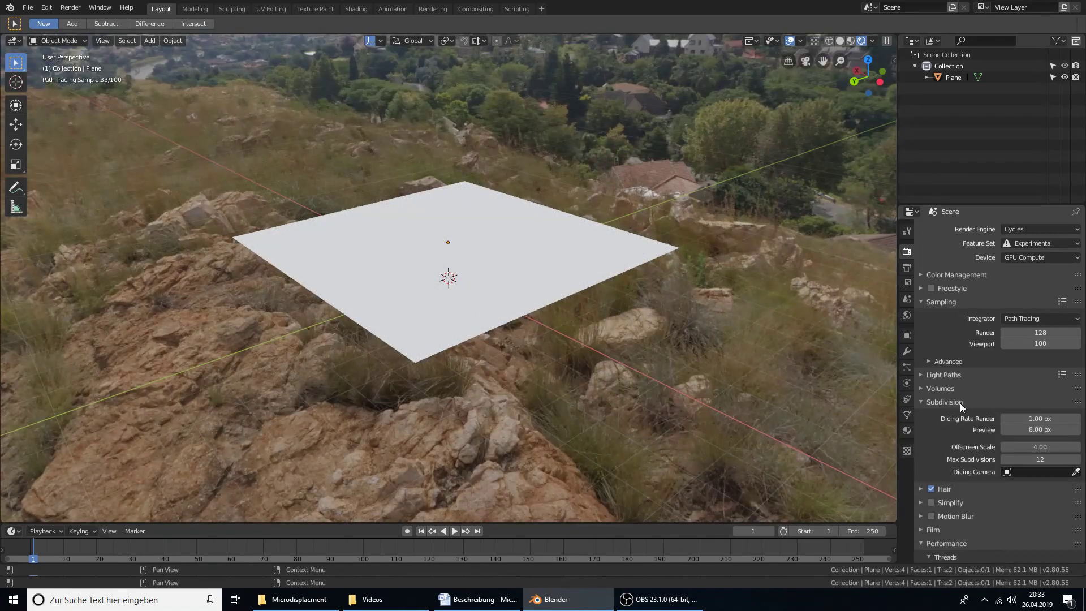
left_click(1024, 434)
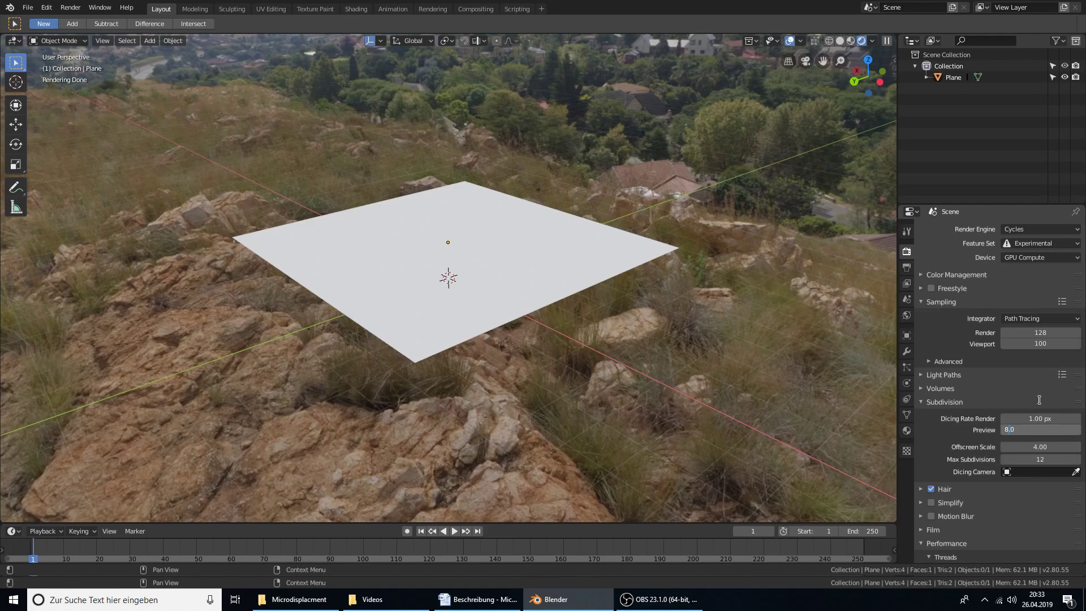
type("4")
key("Return")
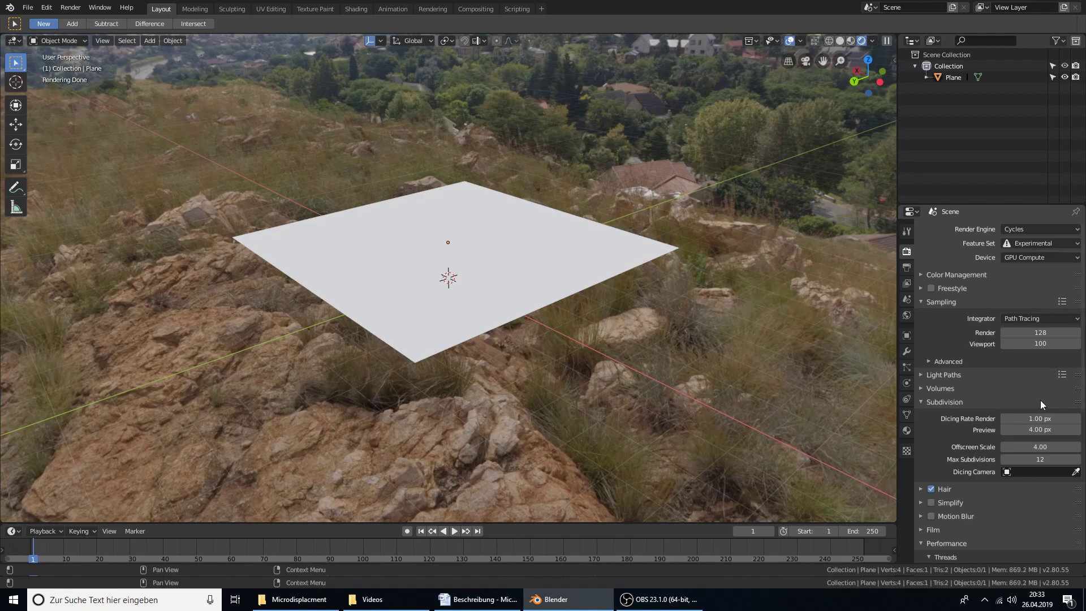
left_click(1044, 458)
type("8")
key("Return")
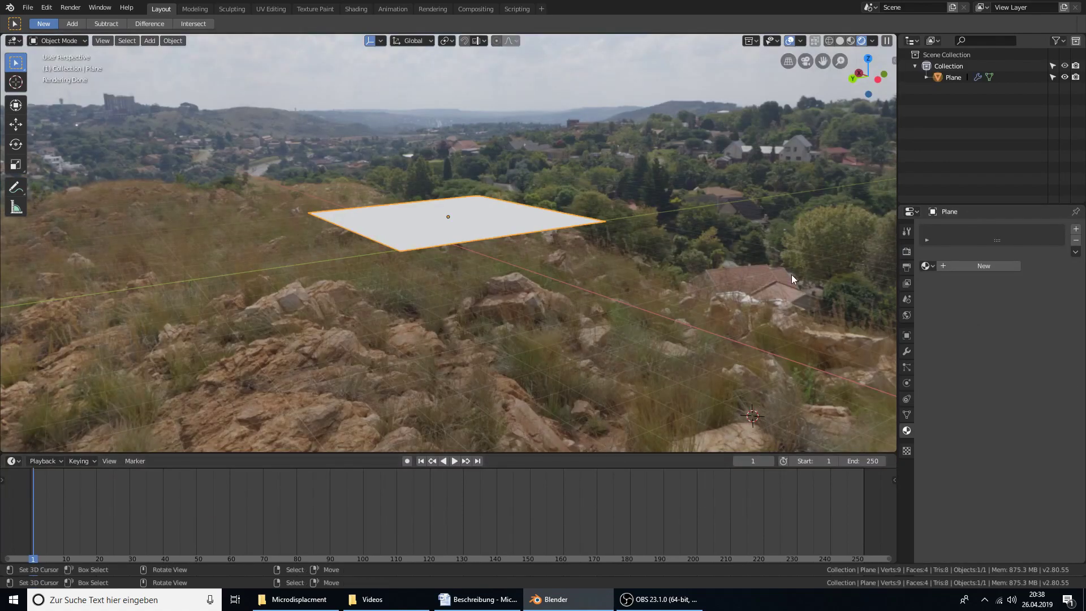
UV-unwrap the plane's mesh in Edit Mode
left_click(906, 316)
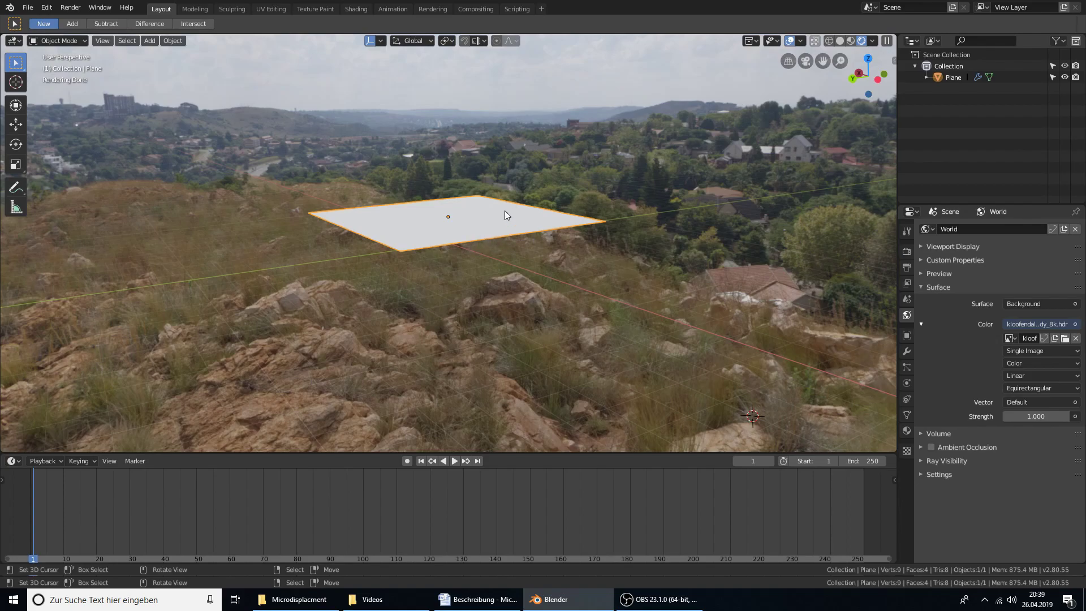
middle_click_drag(504, 210, 474, 268)
scroll(473, 268, "up", 3)
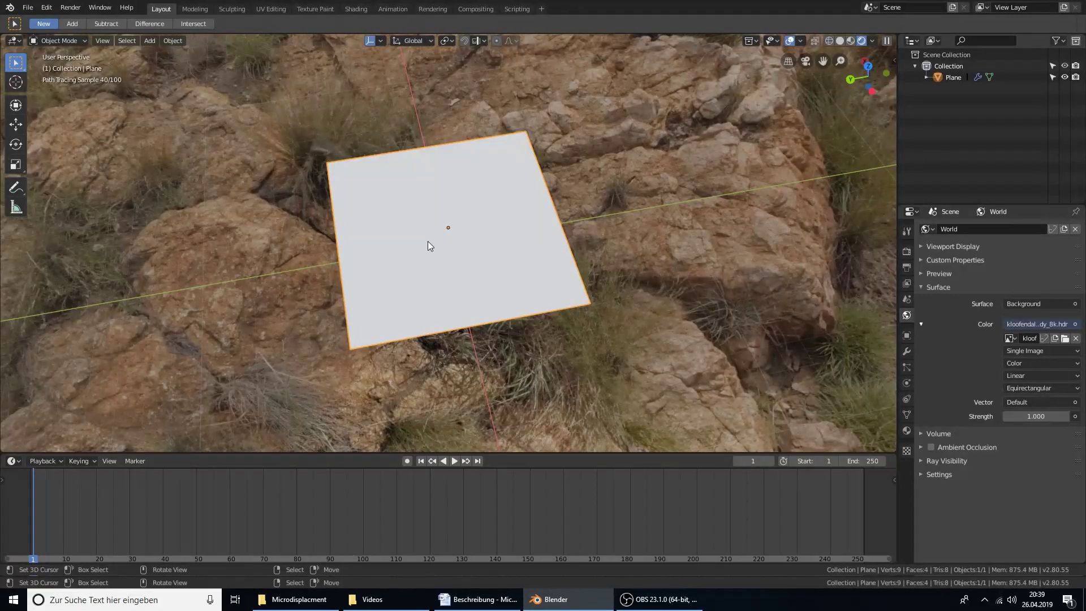
key("Tab")
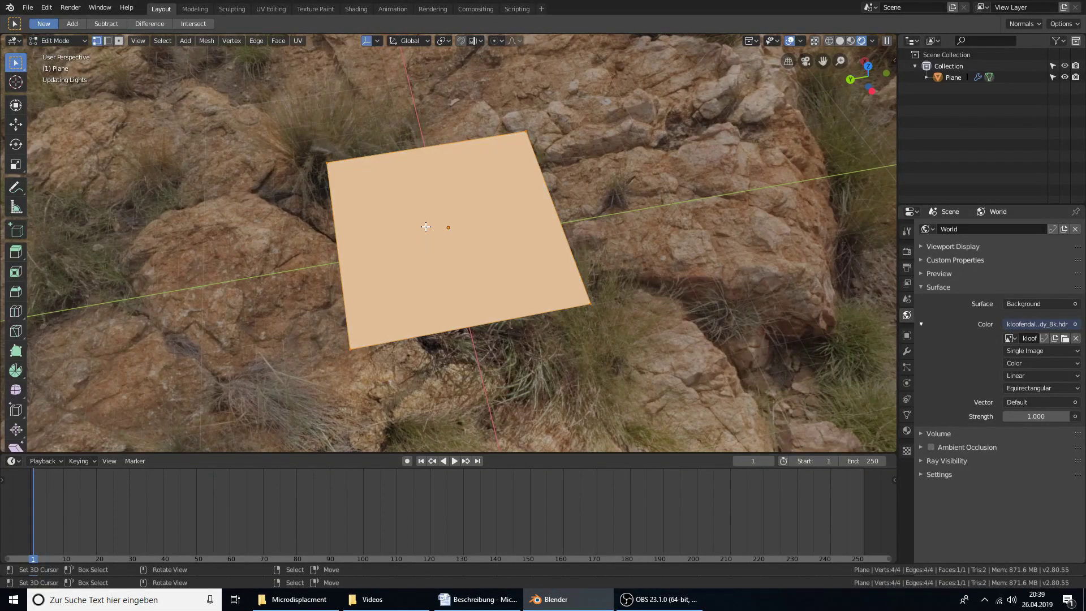
key("u")
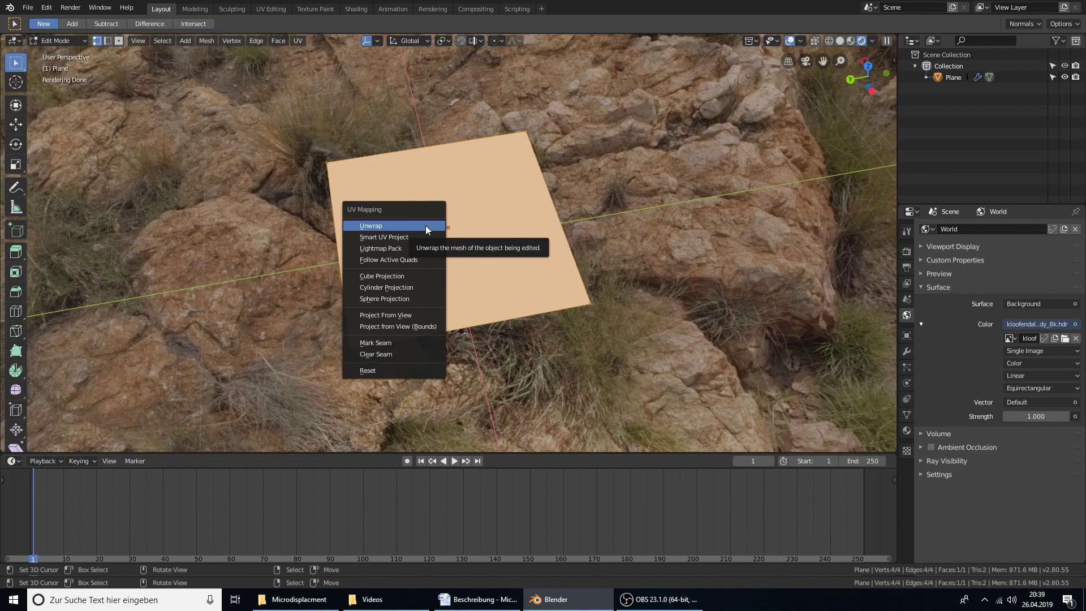
left_click(384, 225)
Turn the timeline area into an enlarged UV Editor and return to Object Mode
left_click(20, 460)
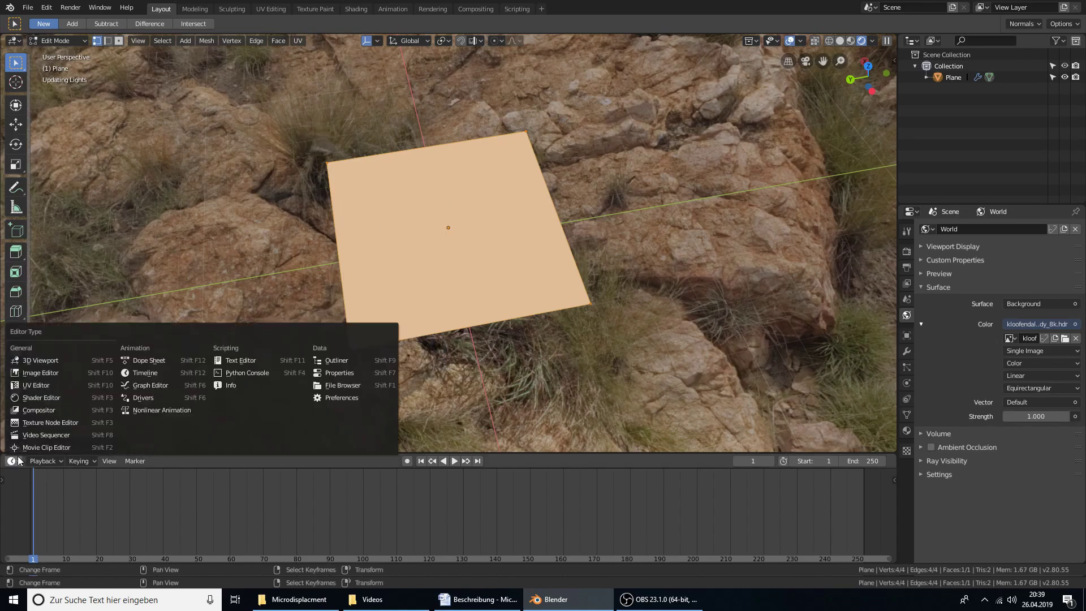
left_click(43, 386)
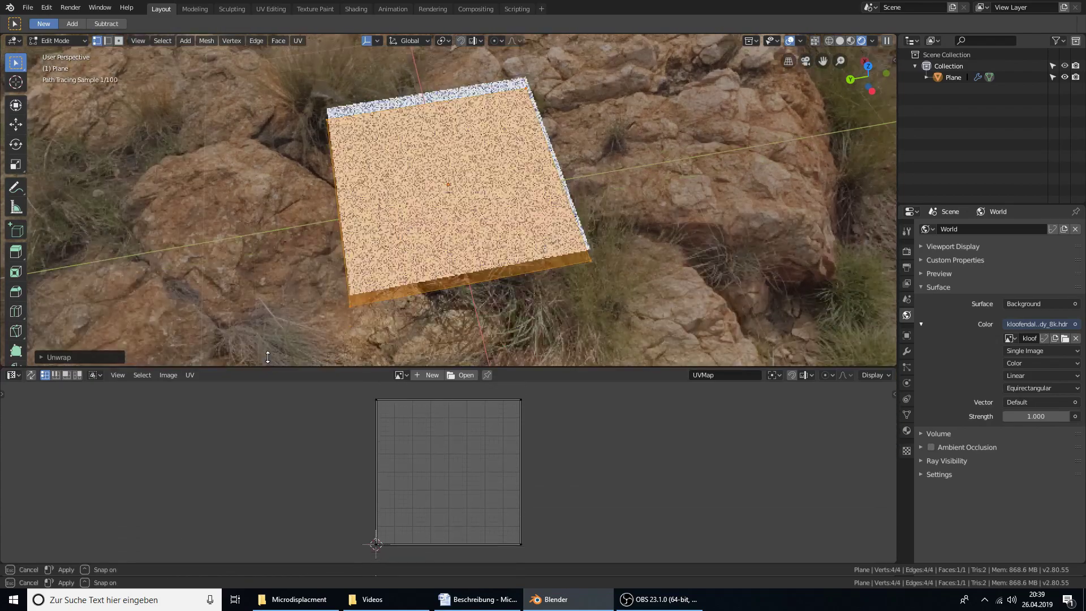
left_click_drag(252, 451, 252, 315)
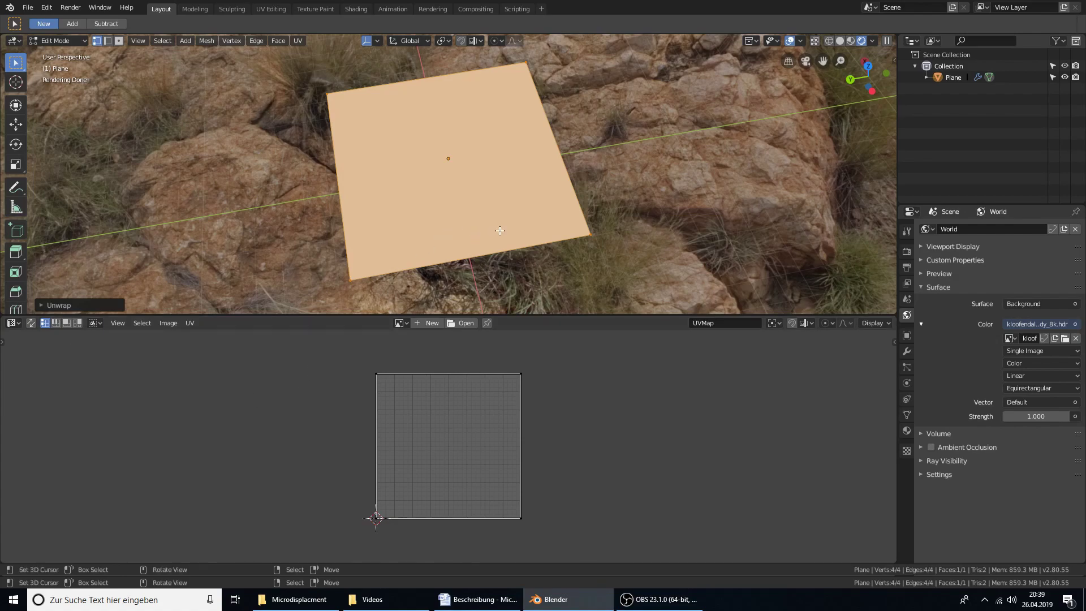
key("Tab")
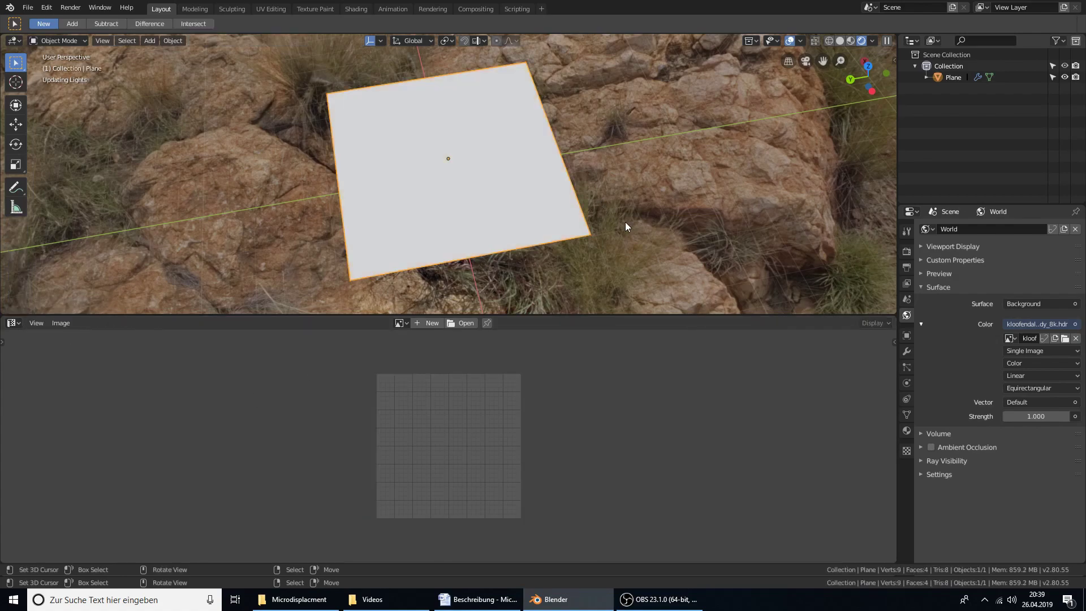
After checking the plane's modifiers, add a new material named 'Boden'
left_click(907, 351)
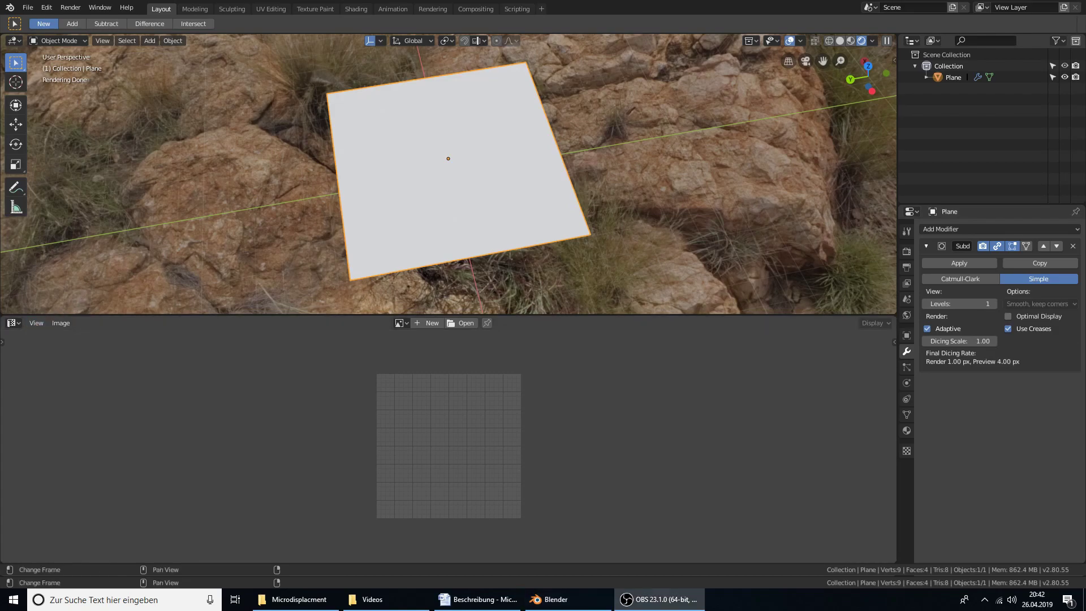
left_click(729, 544)
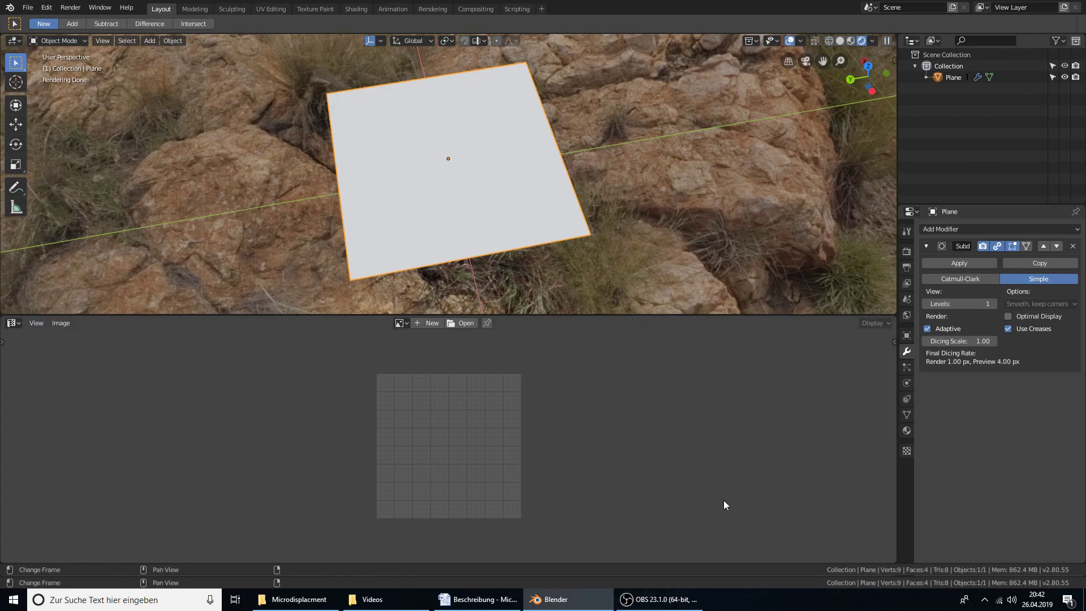
left_click(907, 431)
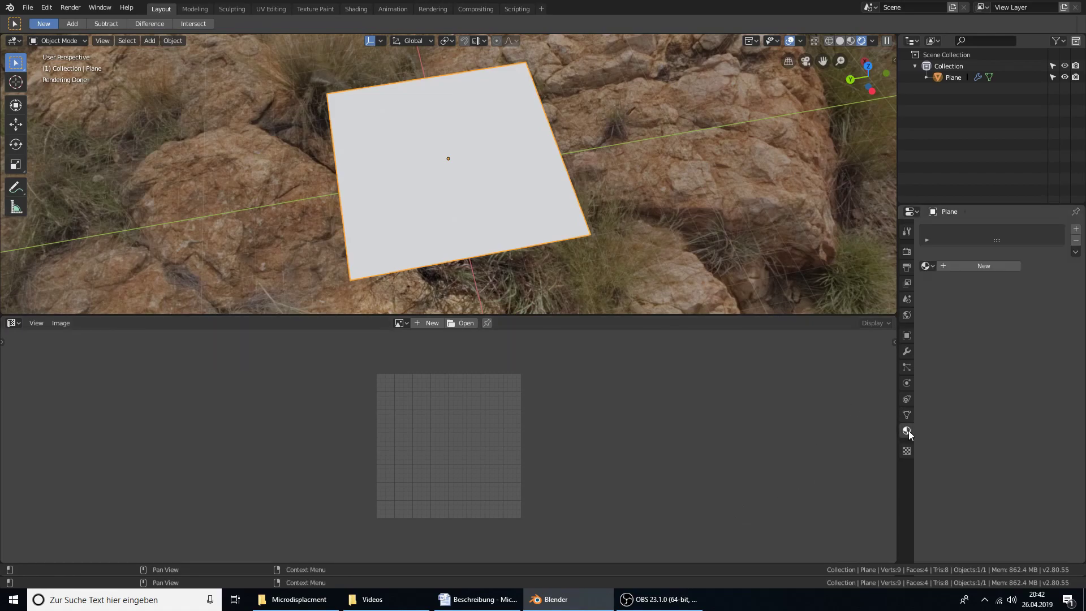
left_click(941, 265)
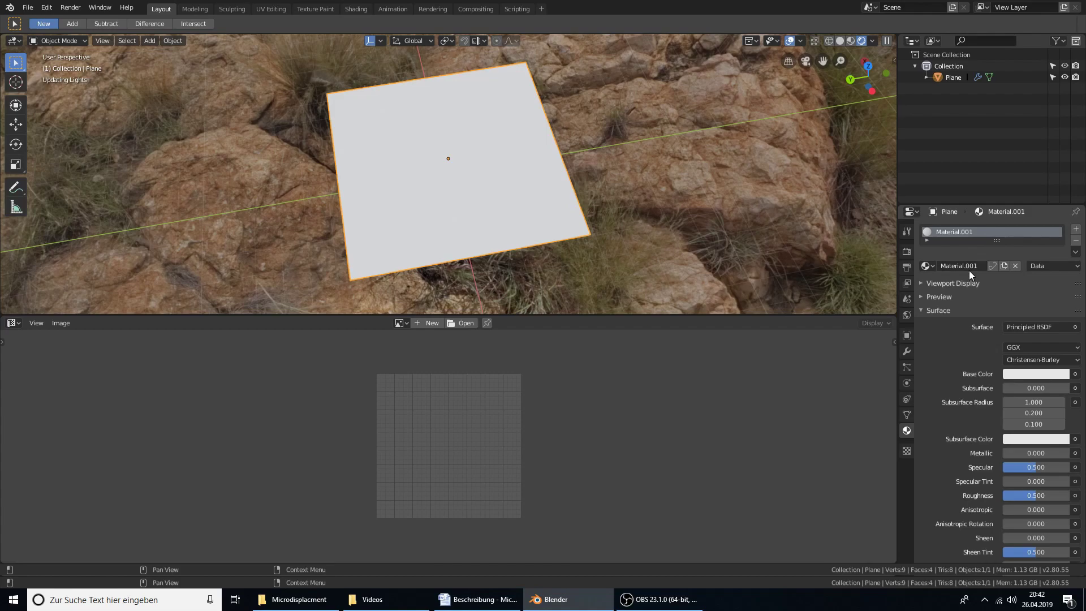
left_click(969, 267)
type("Bode")
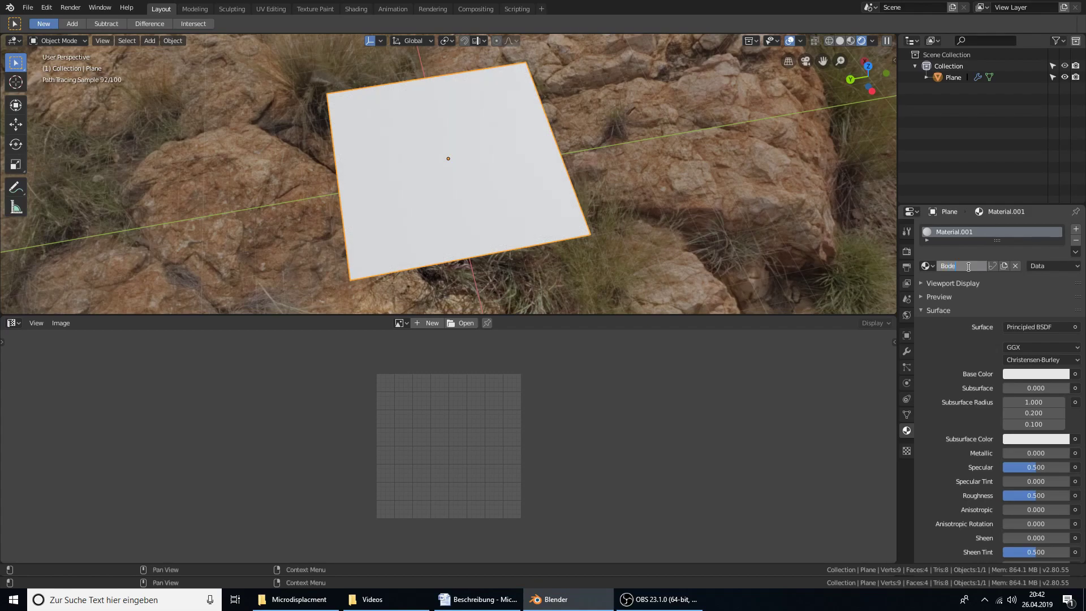
type("n")
key("Return")
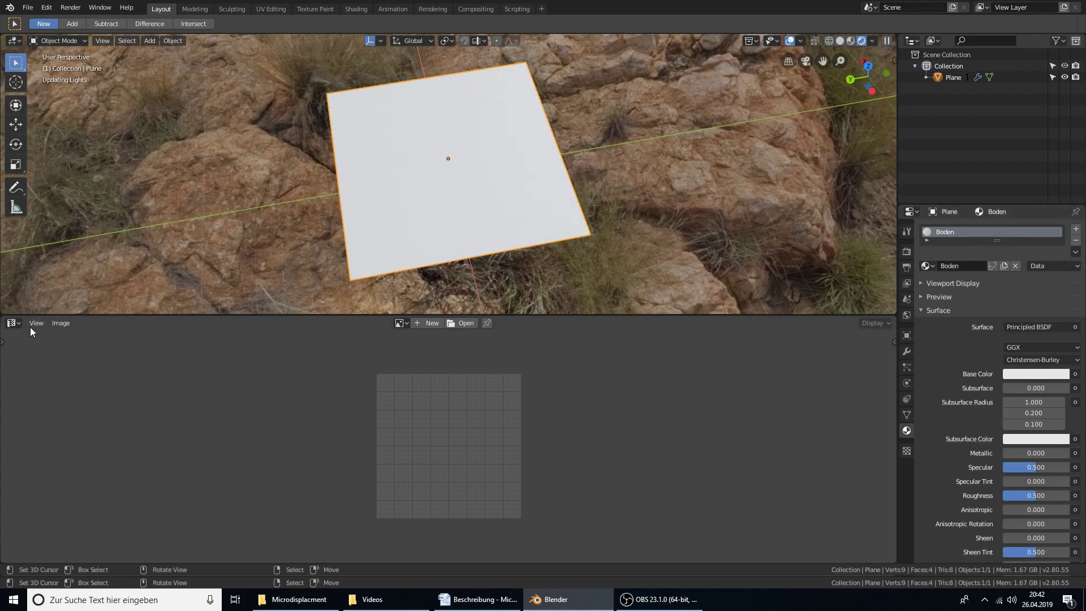
left_click(14, 323)
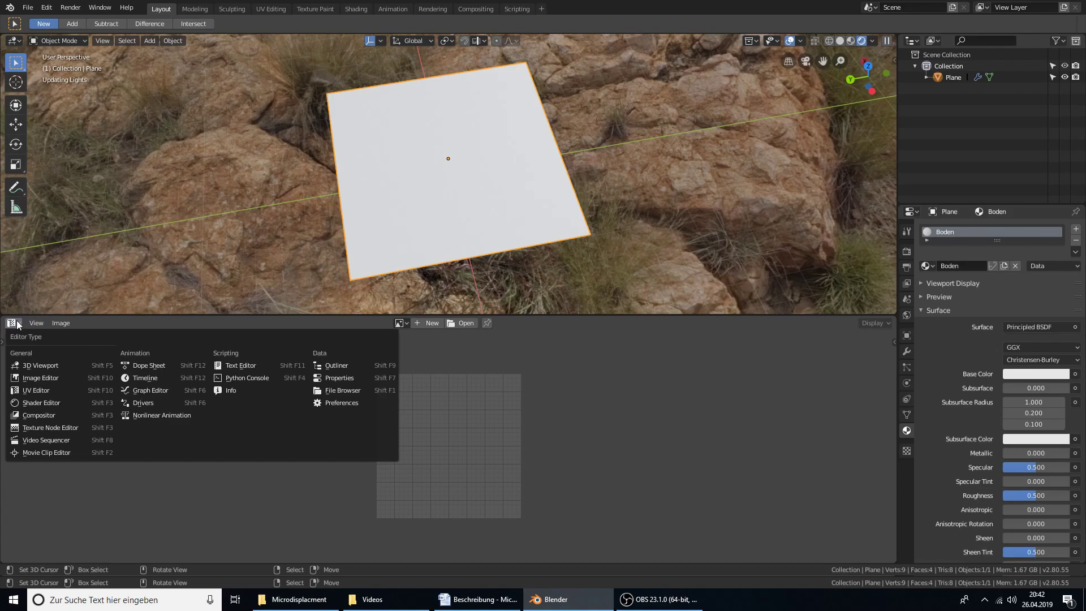
Make the bottom area a Shader Editor and arrange the Principled BSDF and Material Output nodes
left_click(51, 403)
scroll(521, 436, "up", 2)
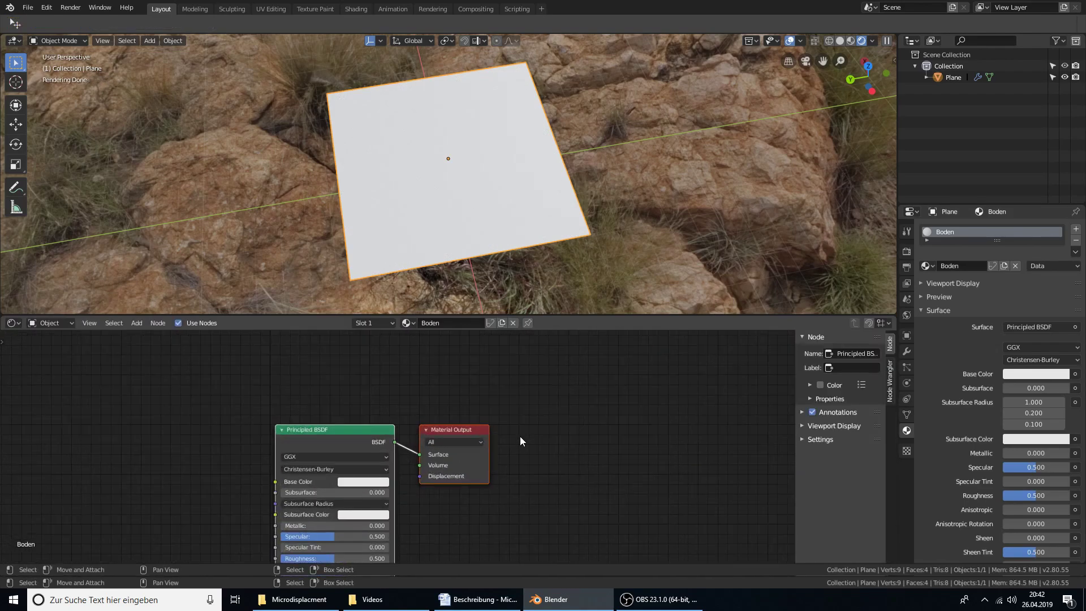
scroll(520, 436, "up", 1)
middle_click_drag(553, 467, 577, 408)
scroll(574, 406, "down", 2)
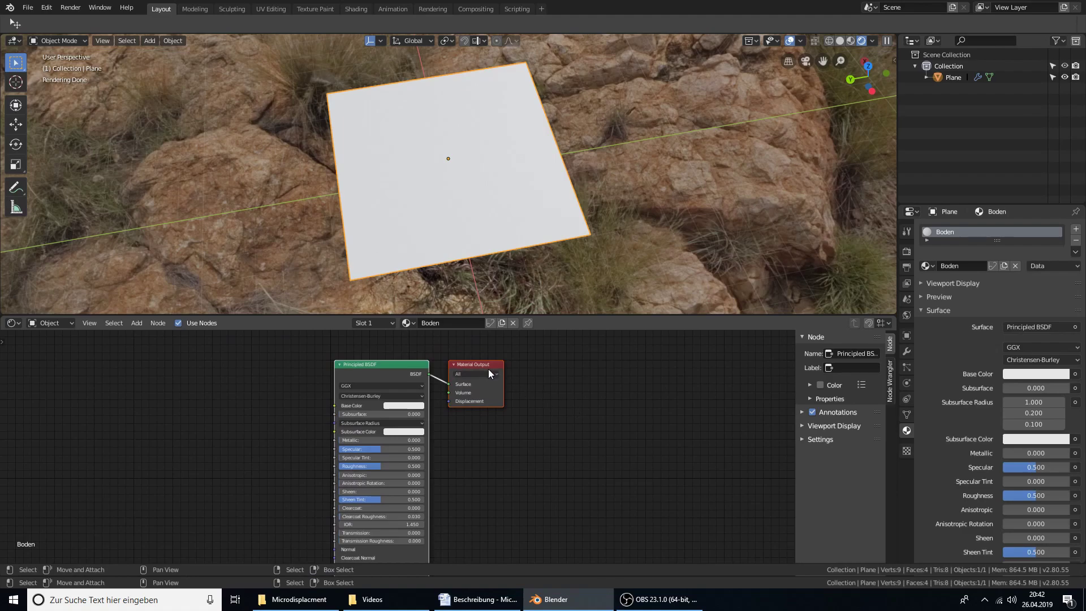
left_click_drag(484, 366, 638, 361)
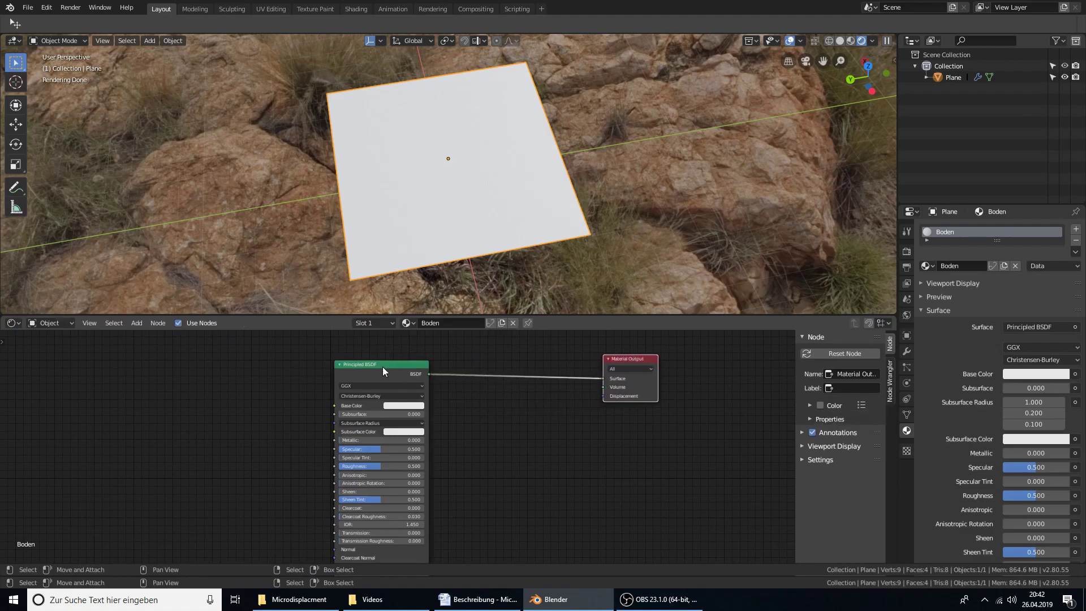
left_click_drag(383, 367, 433, 355)
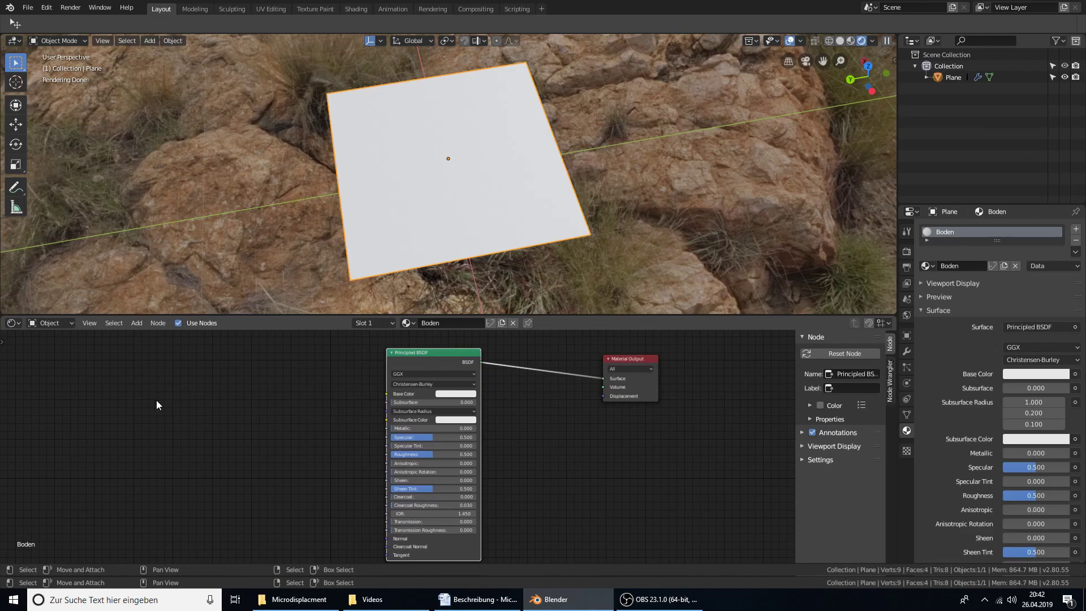
Add an Image Texture with the rocky-dirt albedo from Texturen/Erdboden, linked to Base Color
key("shift+a")
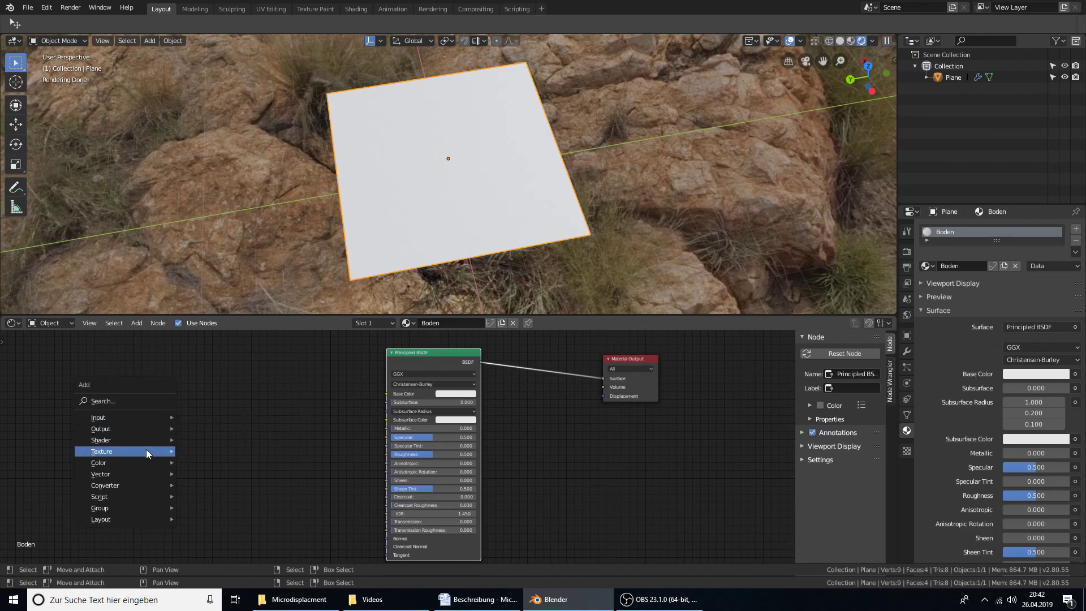
mouse_move(124, 450)
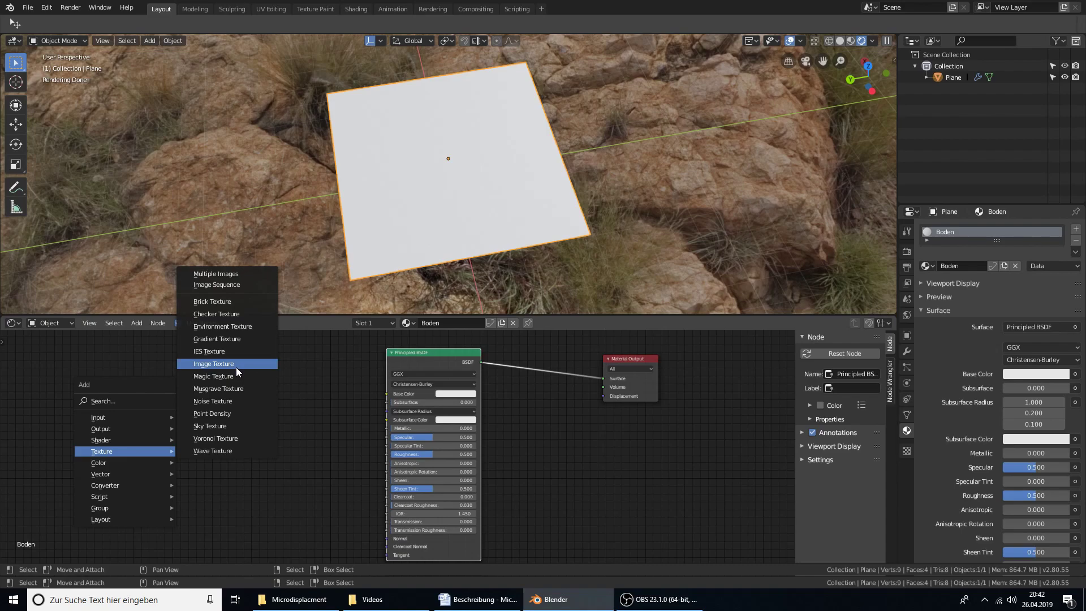
left_click(236, 367)
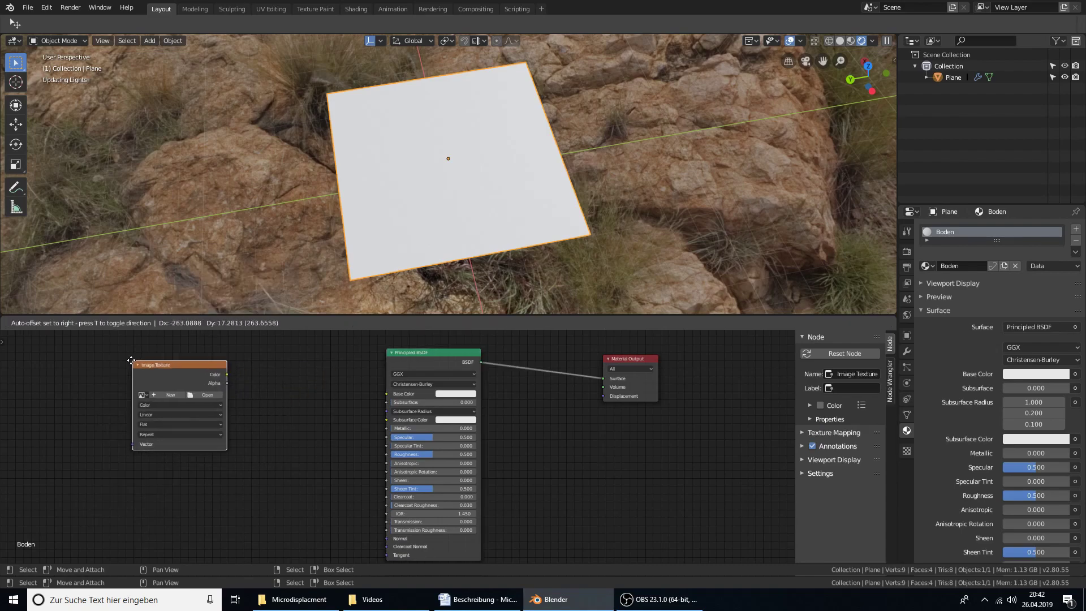
left_click(206, 395)
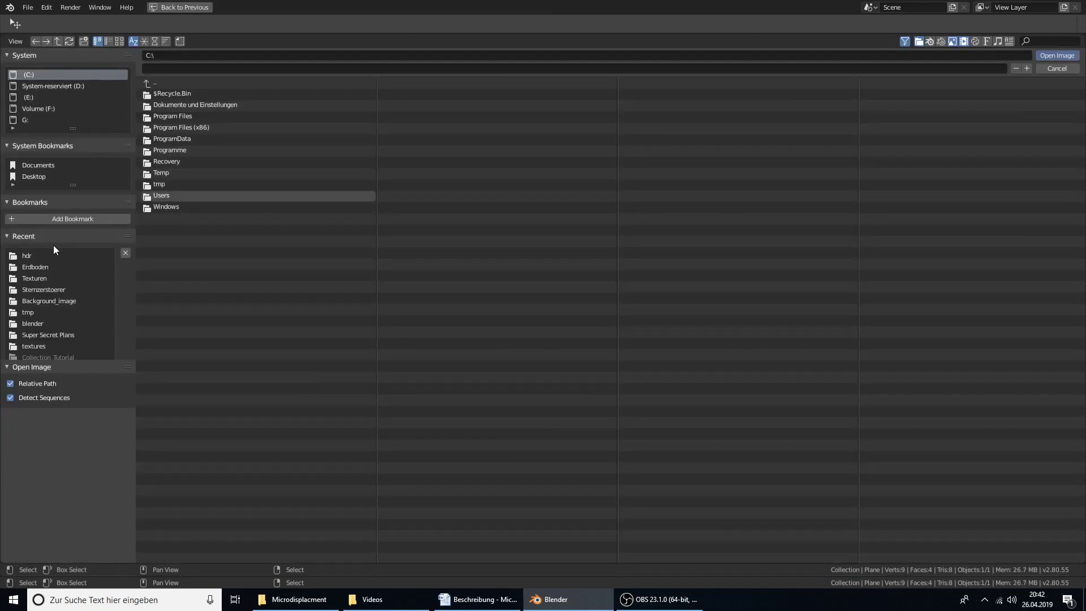
left_click(49, 276)
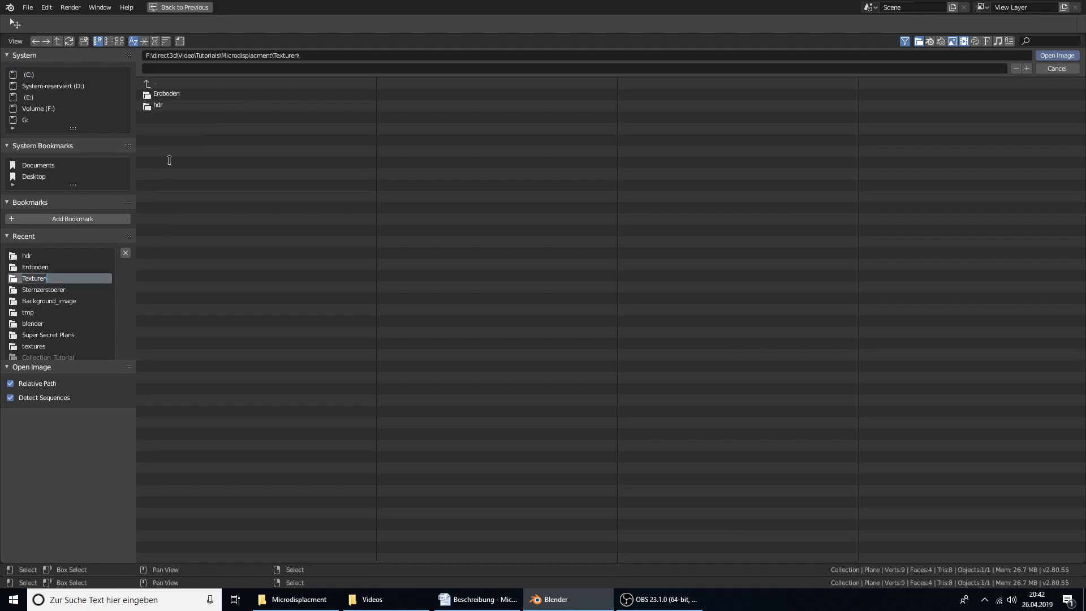
left_click(174, 95)
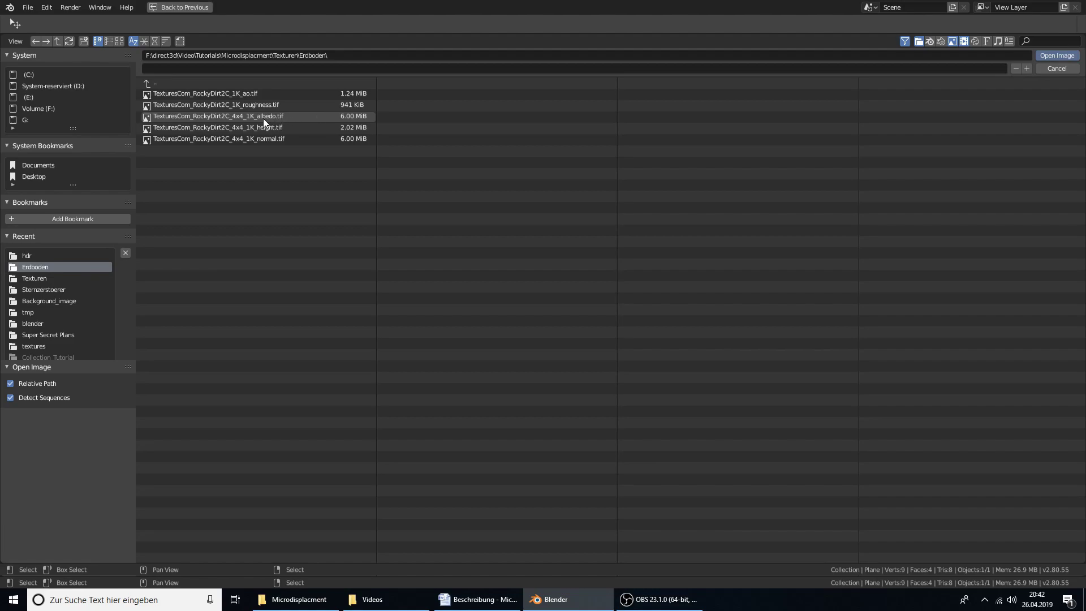
double_click(277, 117)
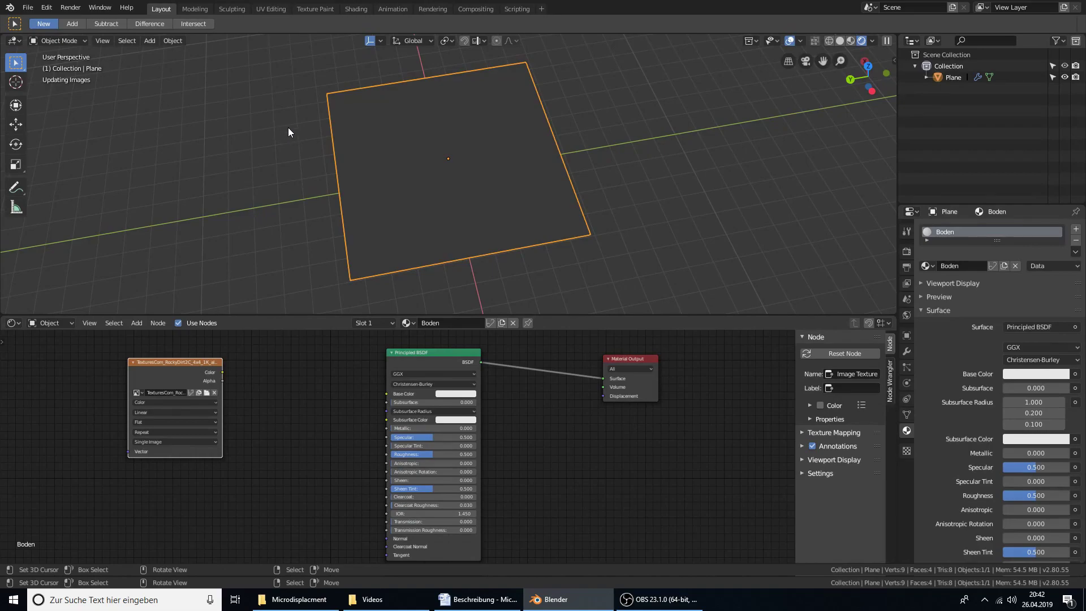
left_click_drag(223, 371, 388, 393)
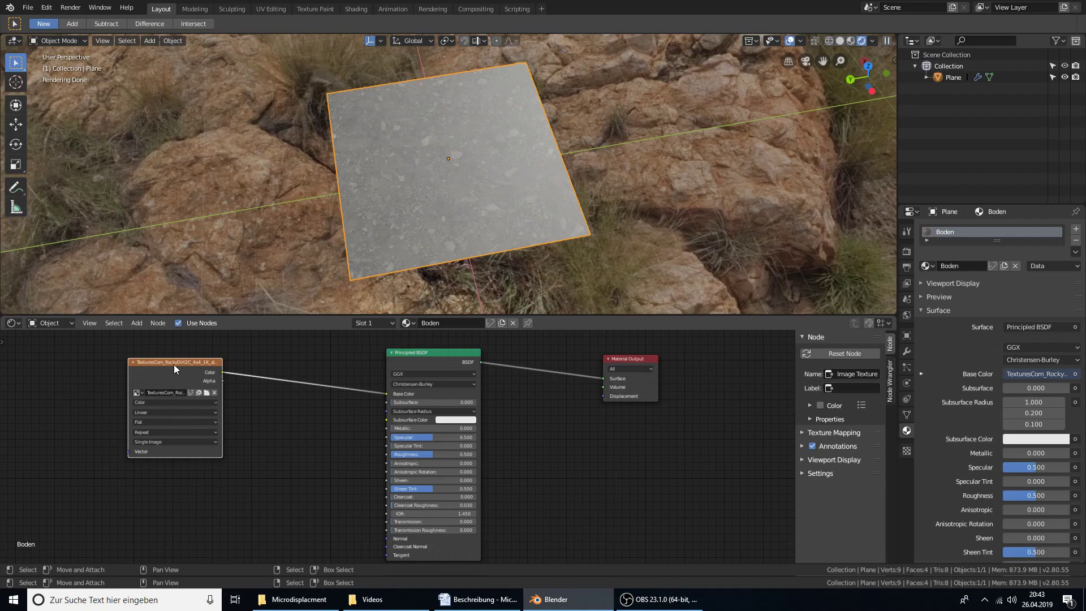
Add Texture Coordinate and Mapping nodes to the albedo texture and arrange them left
key("ctrl+t")
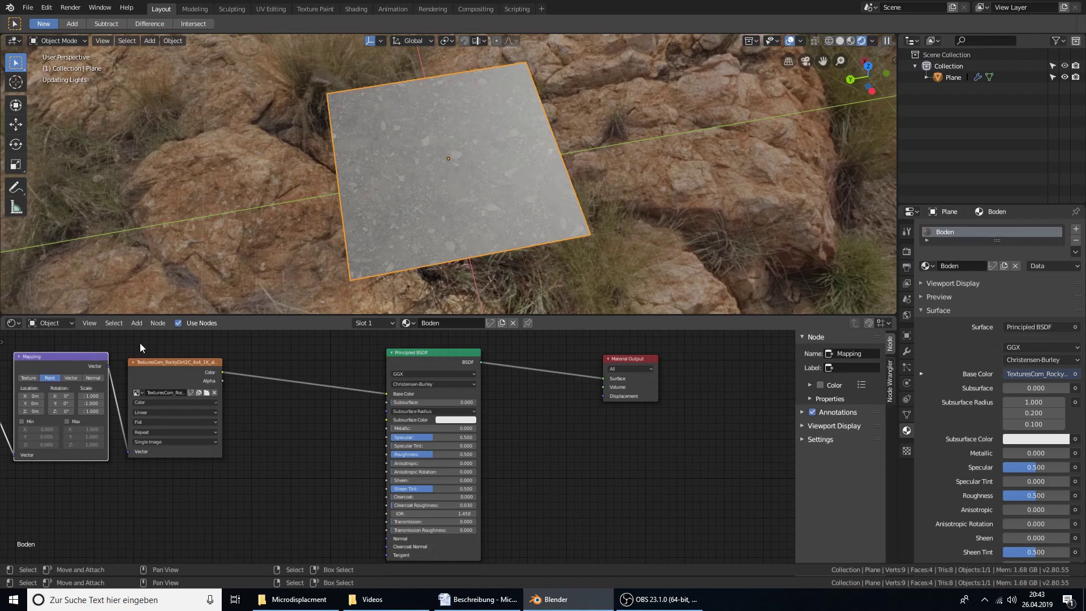
middle_click_drag(140, 342, 239, 337)
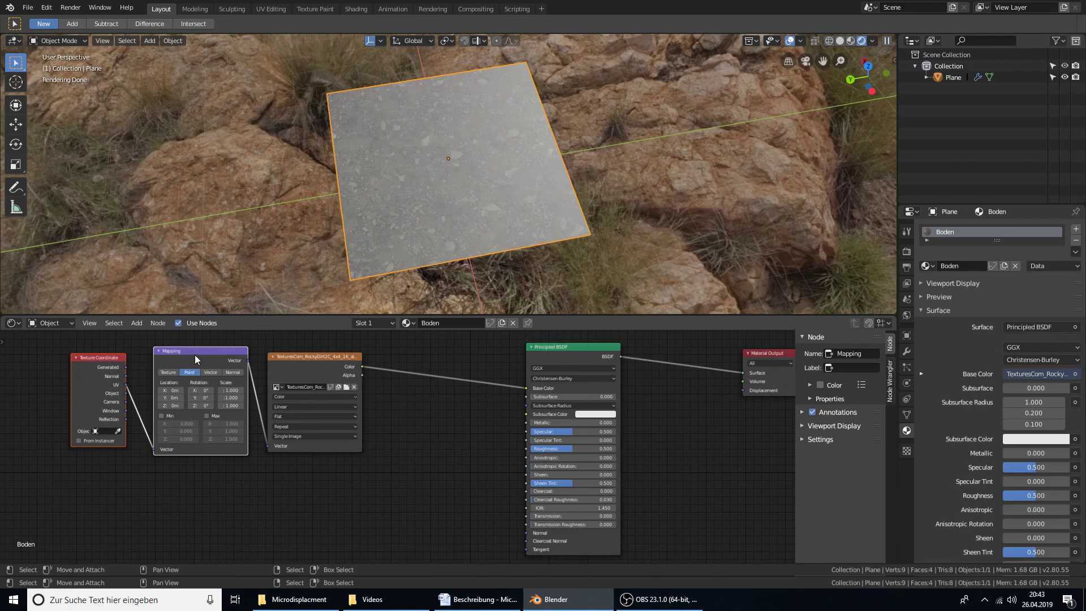
left_click_drag(104, 359, 43, 363)
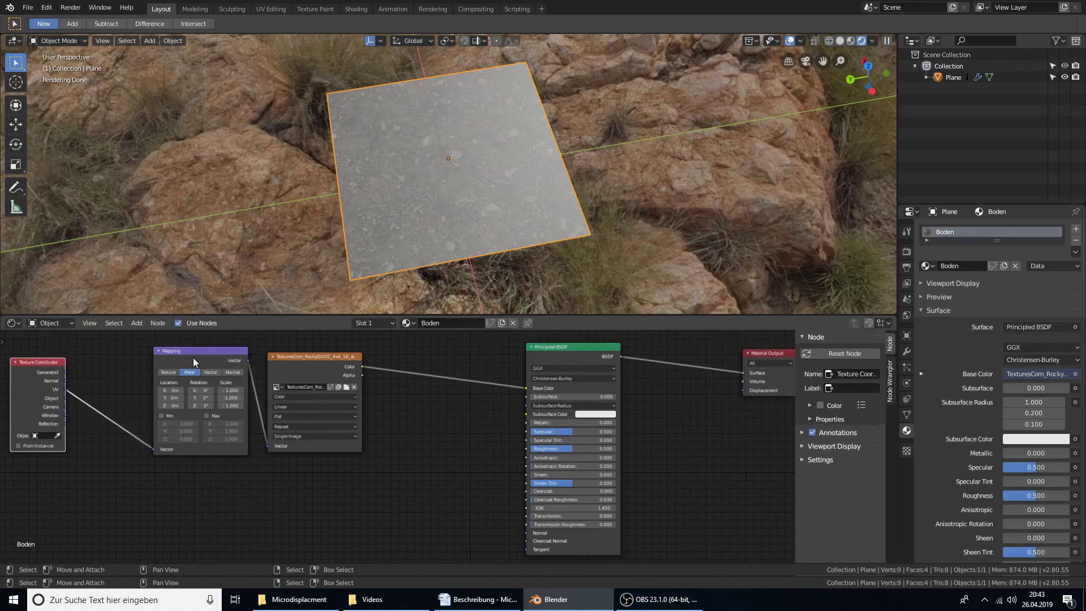
left_click_drag(195, 362, 137, 369)
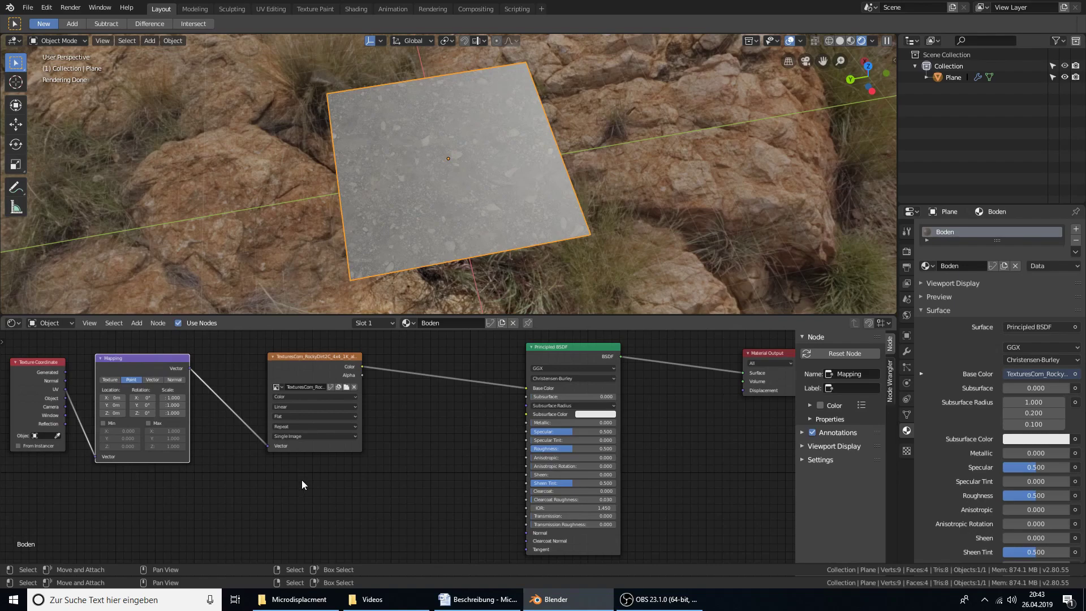
Duplicate the image texture, set it to Non-Color Data and load the roughness map
left_click_drag(300, 360, 300, 360)
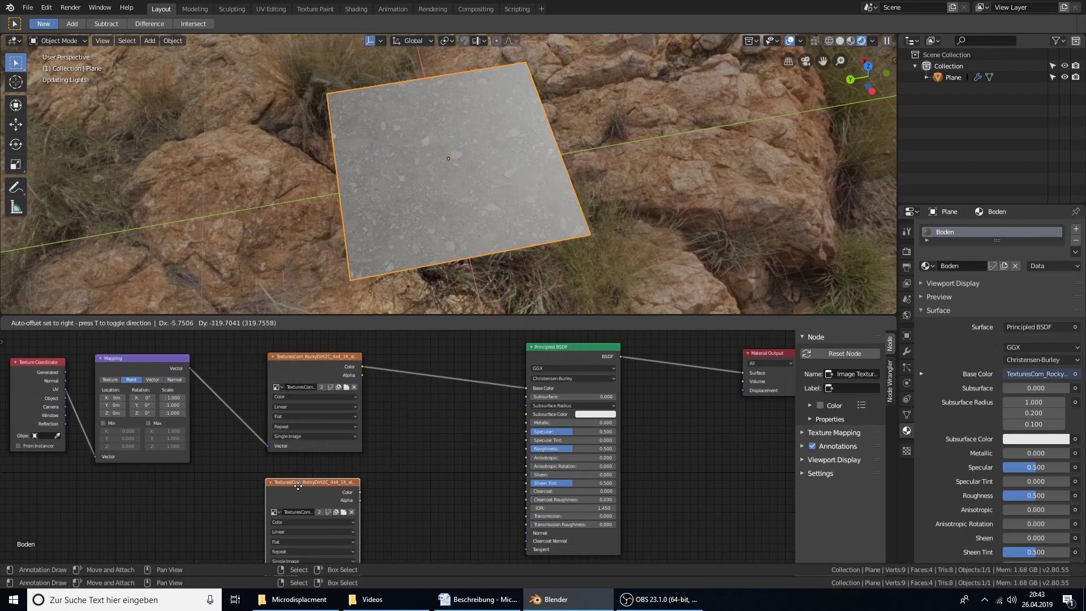
left_click(303, 473)
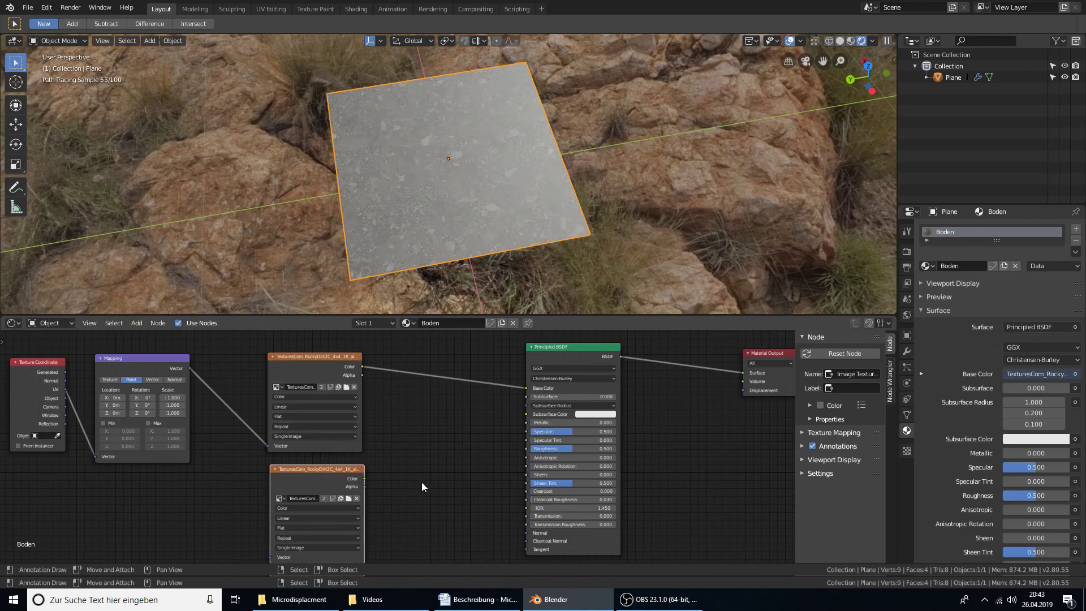
middle_click_drag(422, 481, 418, 399)
left_click(297, 425)
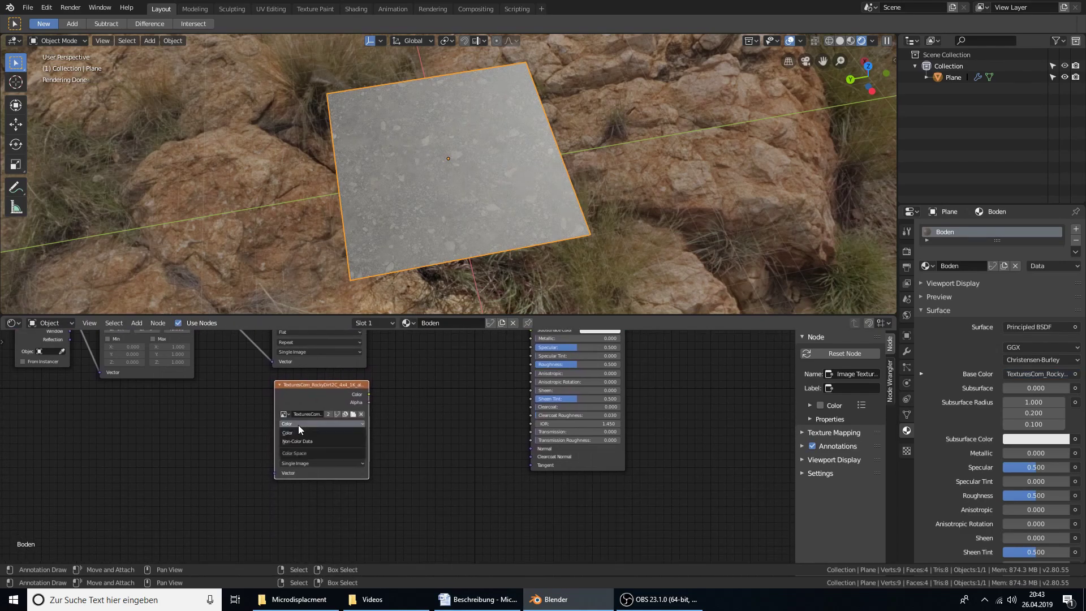
left_click(308, 442)
scroll(401, 437, "up", 1)
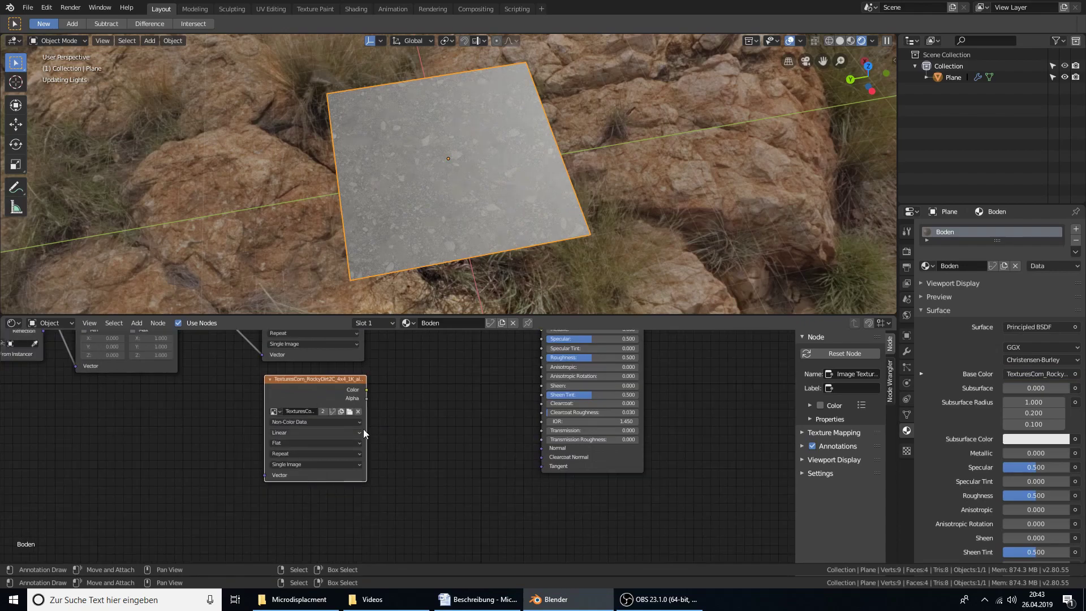
left_click(350, 412)
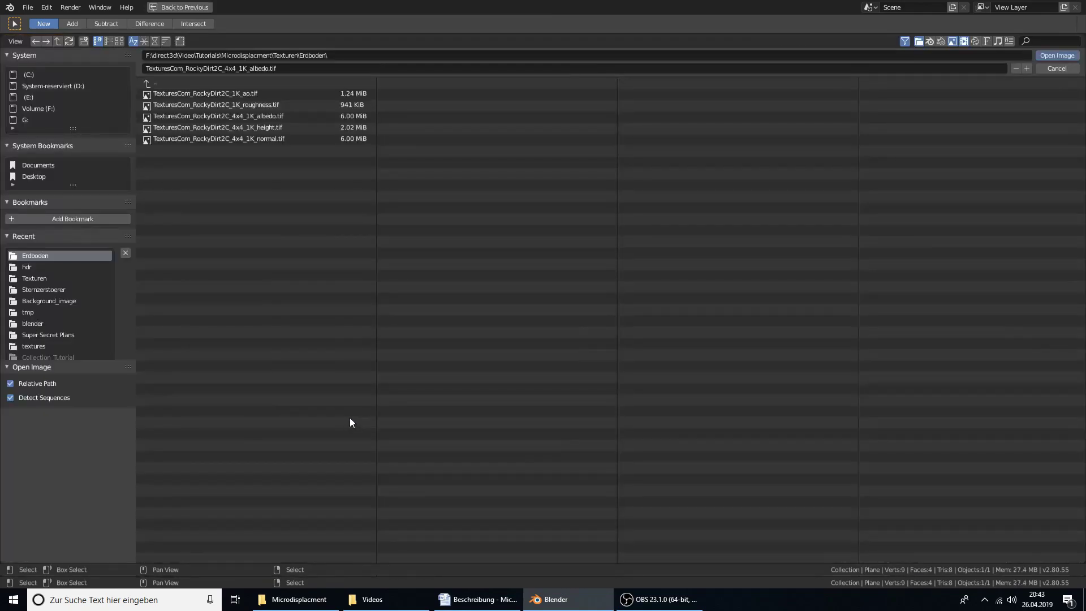
double_click(275, 104)
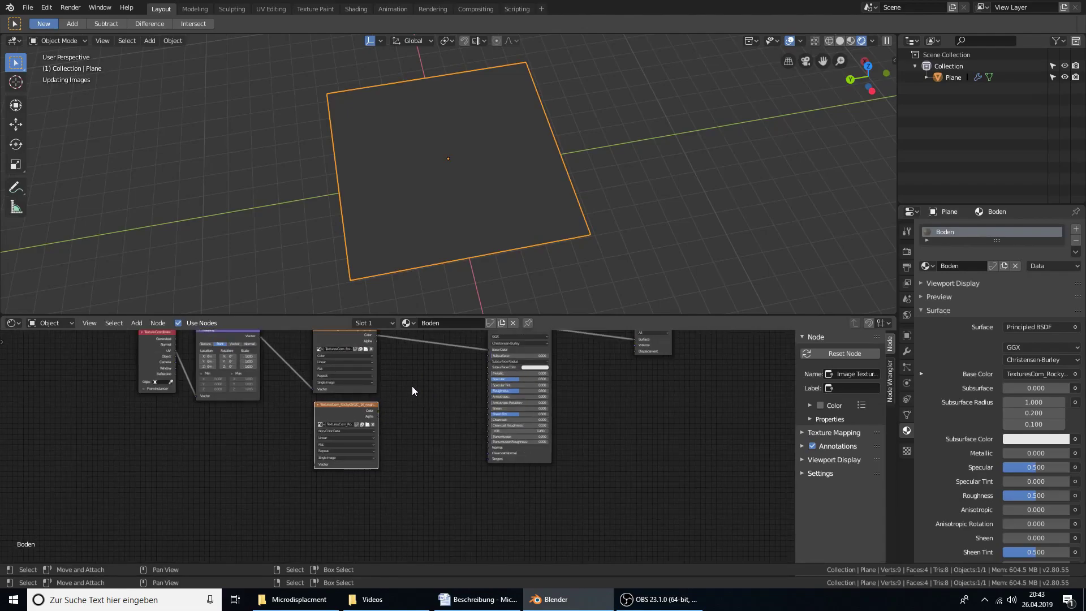
Link the Mapping vector to the roughness texture and its colour to Roughness
middle_click_drag(411, 387, 437, 393)
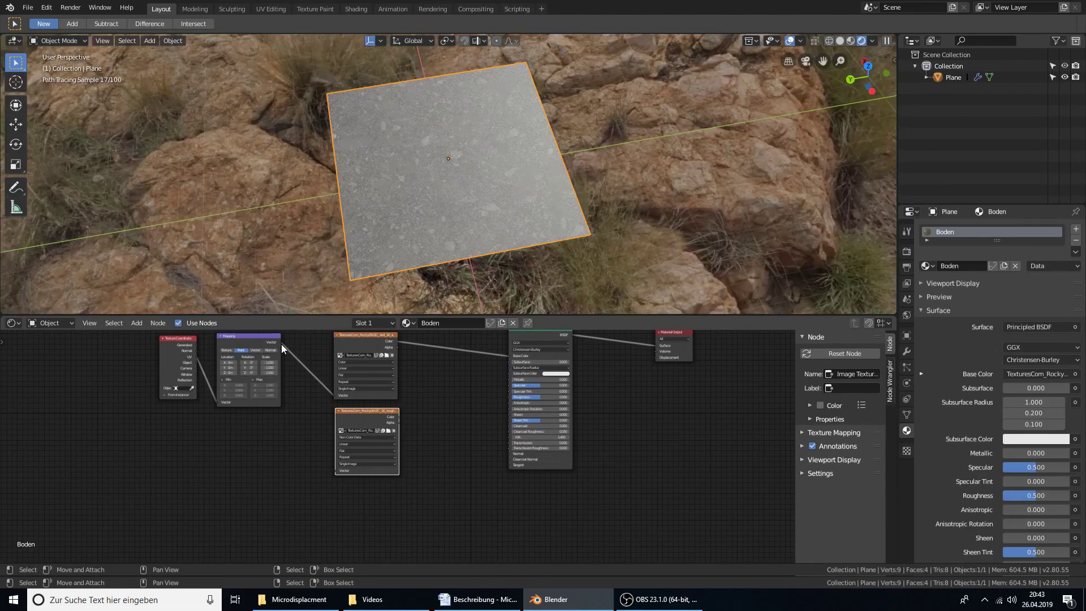
left_click_drag(281, 343, 335, 470)
scroll(446, 423, "up", 1)
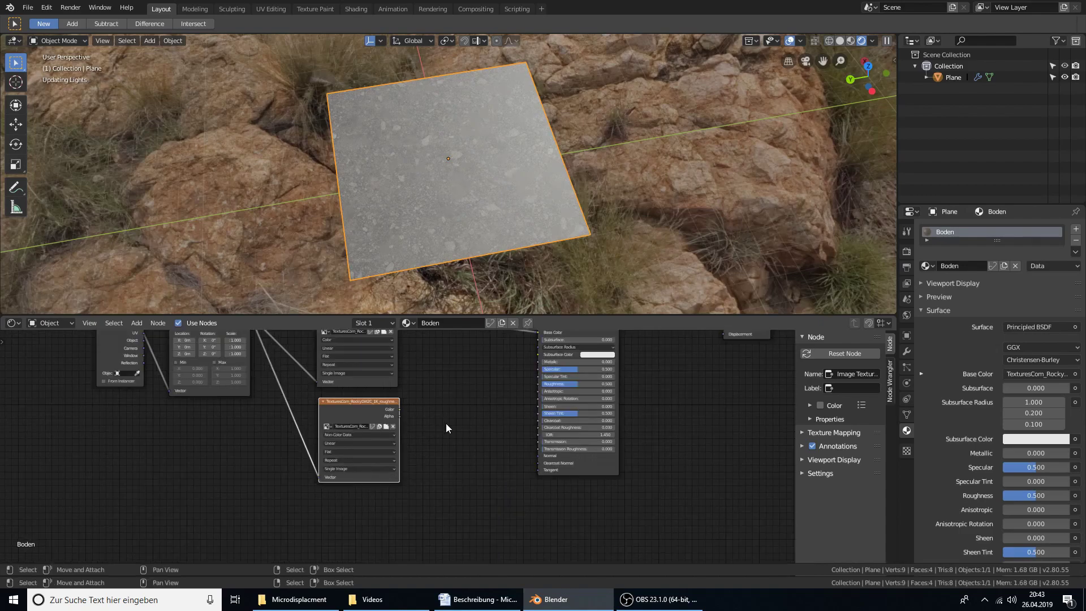
scroll(418, 409, "up", 1)
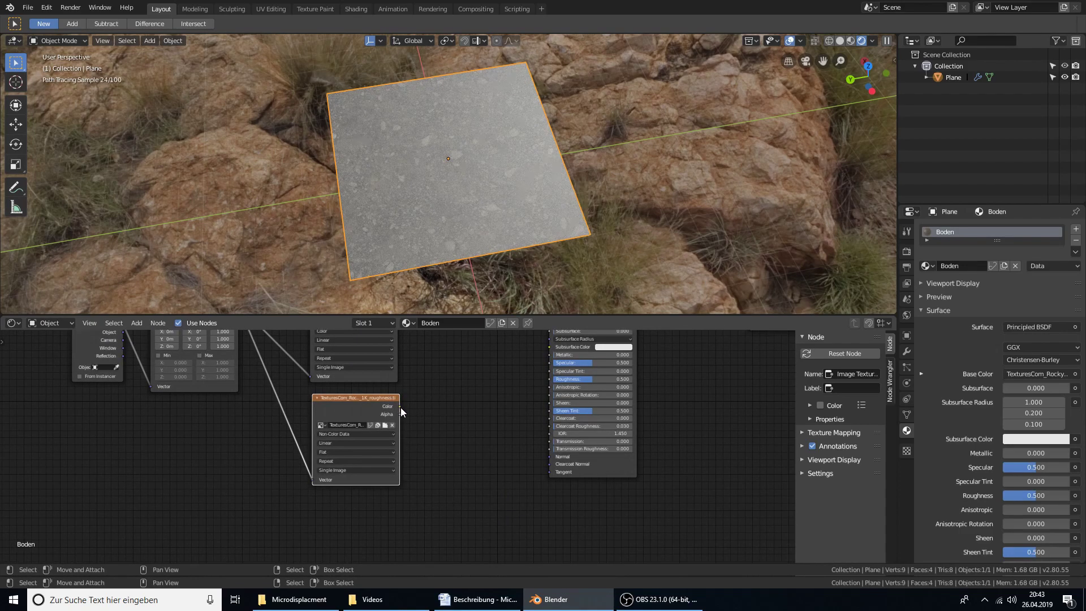
left_click_drag(399, 406, 548, 382)
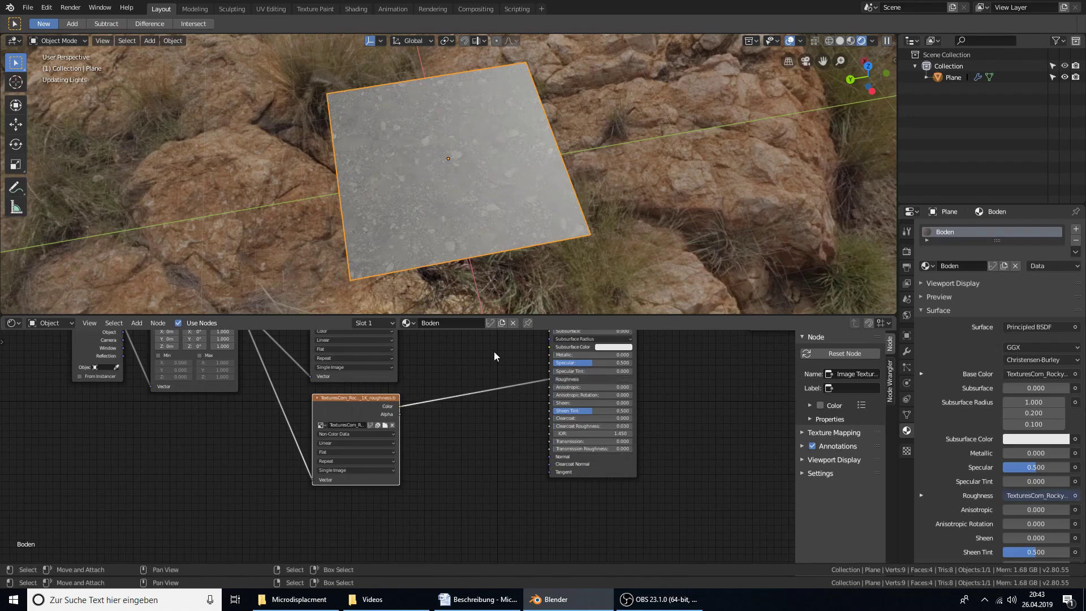
mouse_move(446, 375)
middle_mouse_down()
mouse_move(422, 407)
mouse_move(410, 400)
mouse_move(436, 347)
middle_mouse_up()
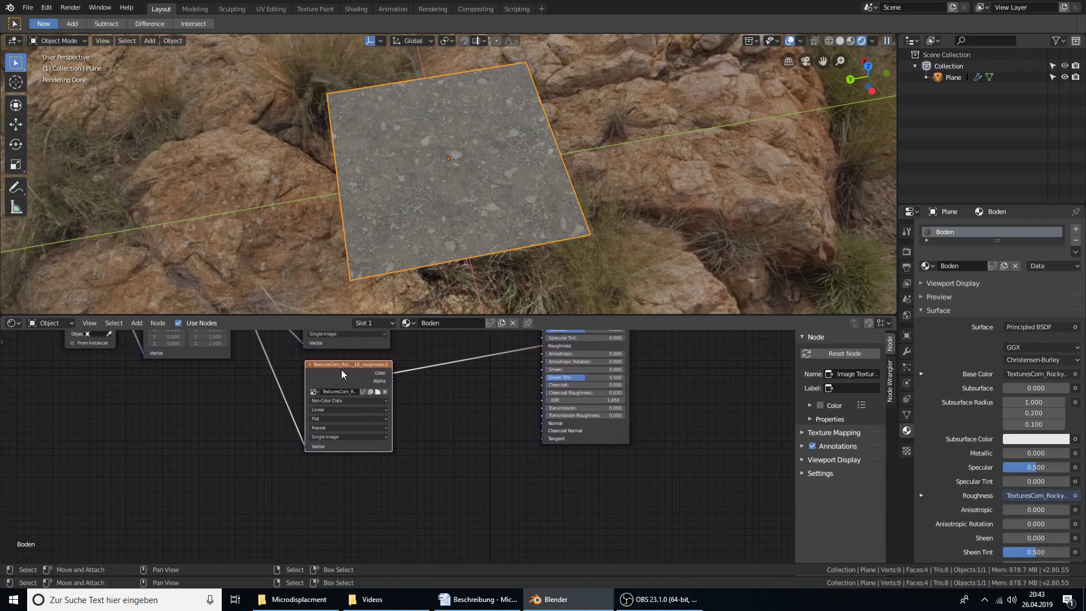
Duplicate the roughness texture below it and feed it the Mapping vector
key("shift+d")
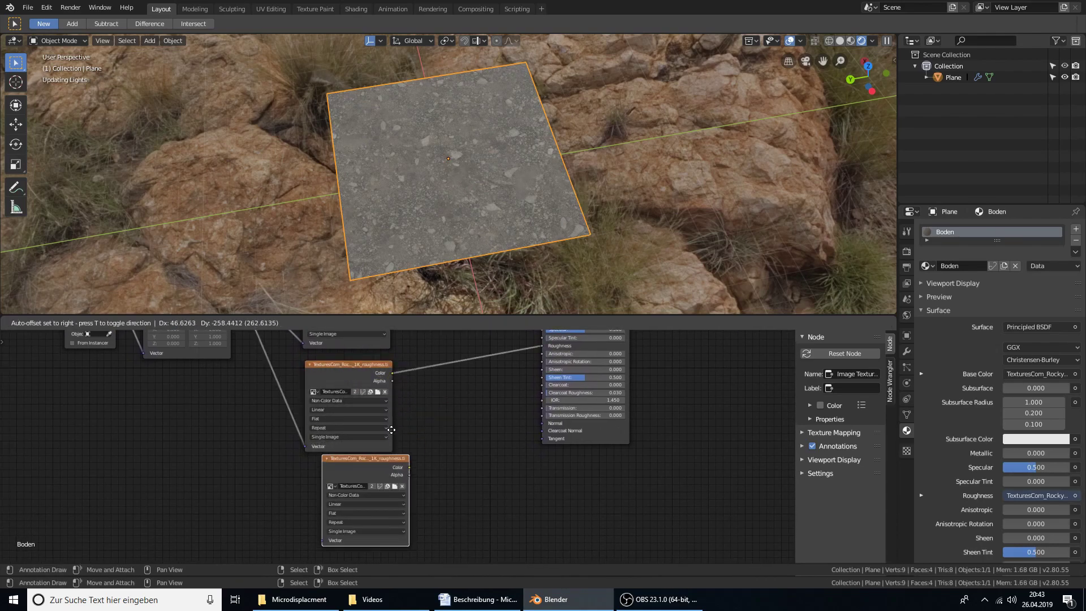
left_click(373, 444)
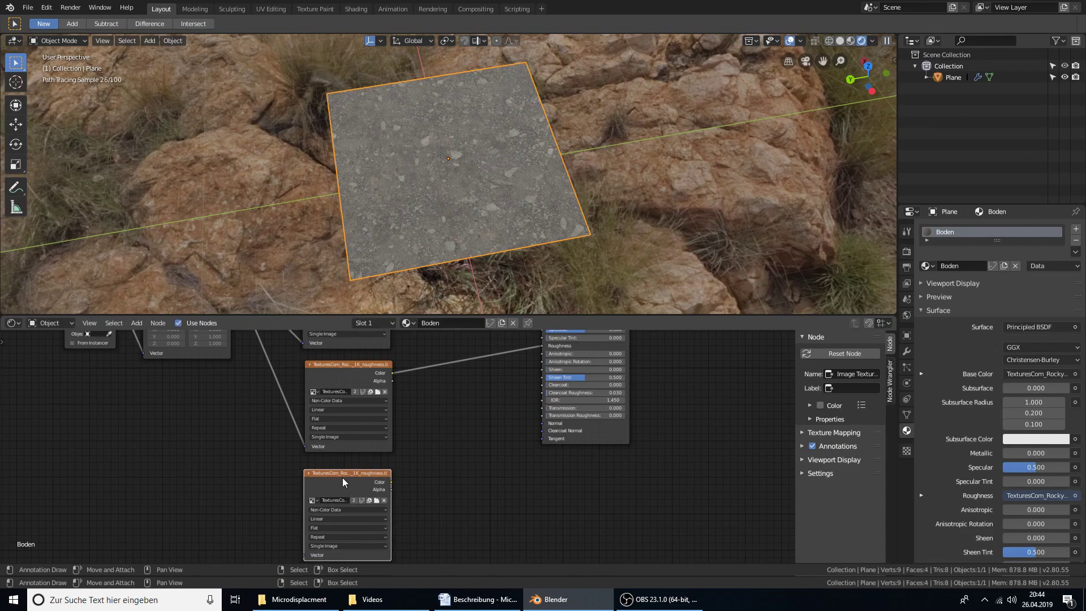
scroll(287, 421, "down", 2)
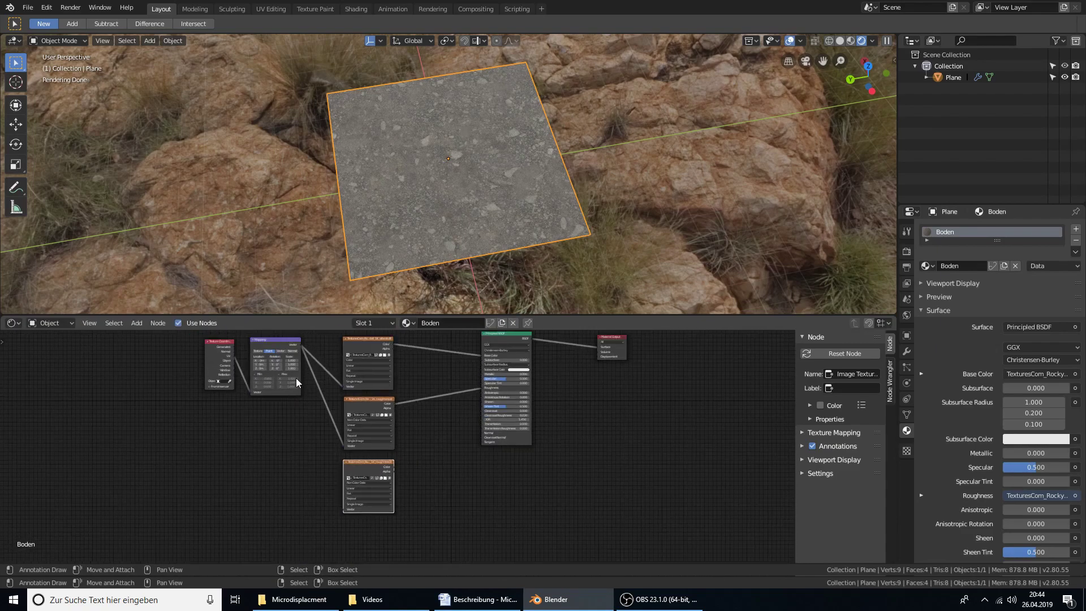
scroll(304, 348, "down", 1)
left_click_drag(304, 349, 298, 353)
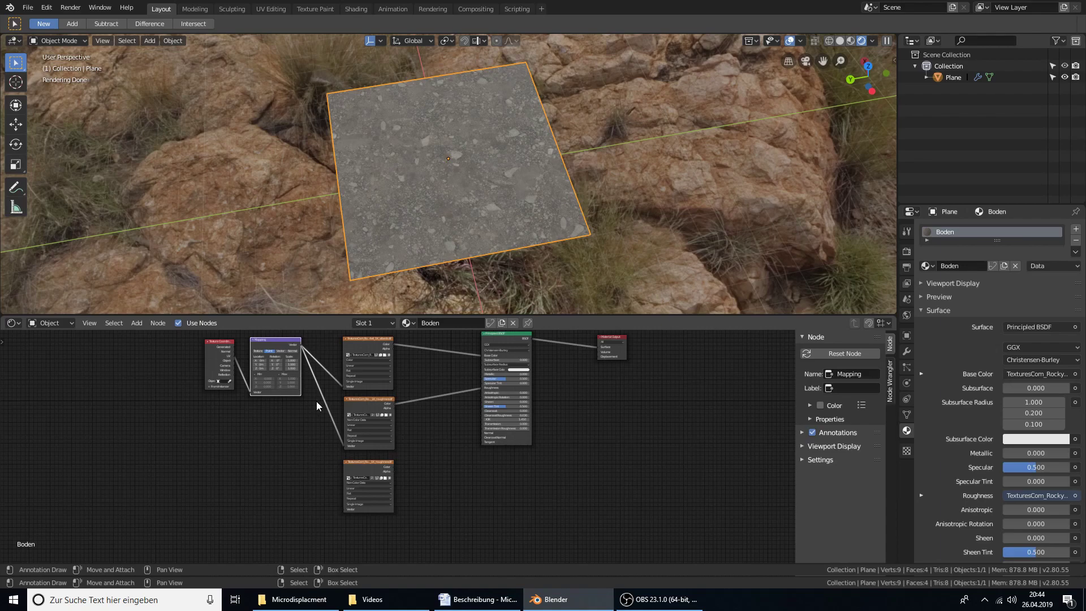
left_click_drag(301, 345, 342, 513)
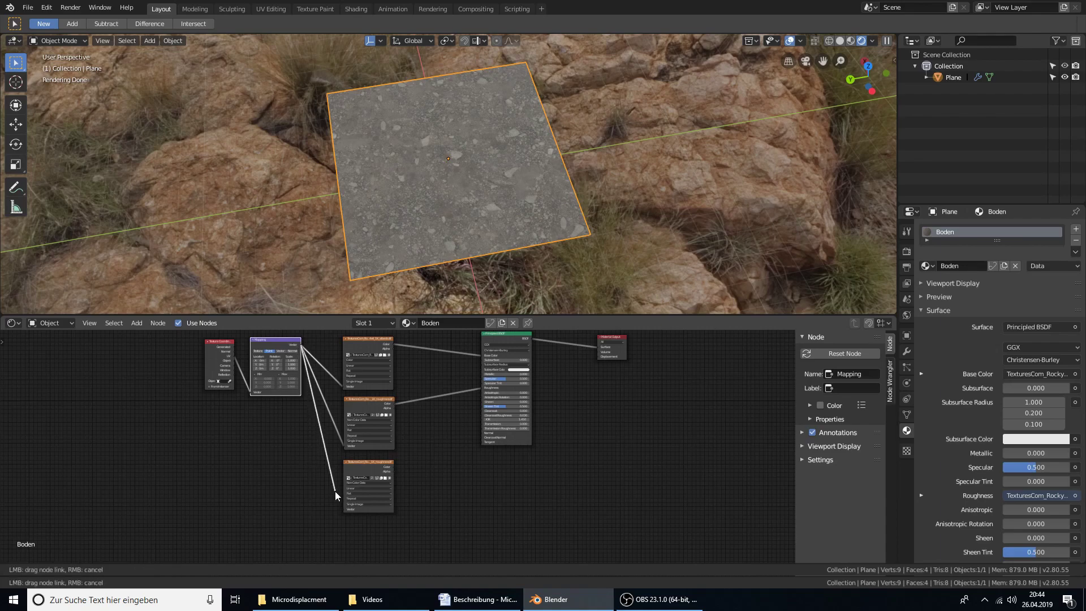
Load the rocky-dirt normal map 4x4_1K_normal.tif into the third texture
scroll(442, 490, "up", 1)
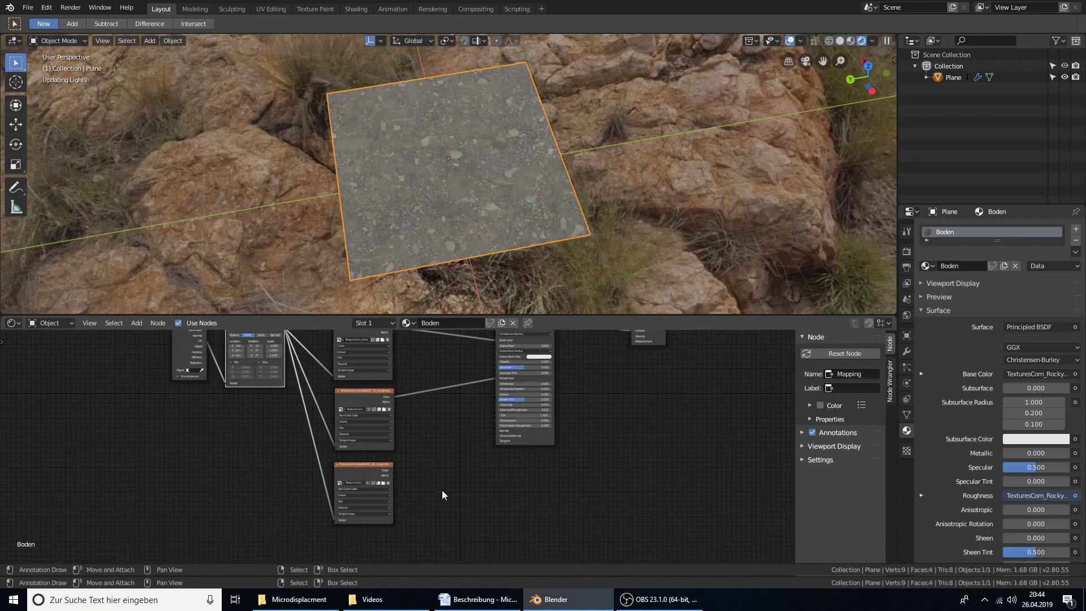
scroll(442, 490, "up", 1)
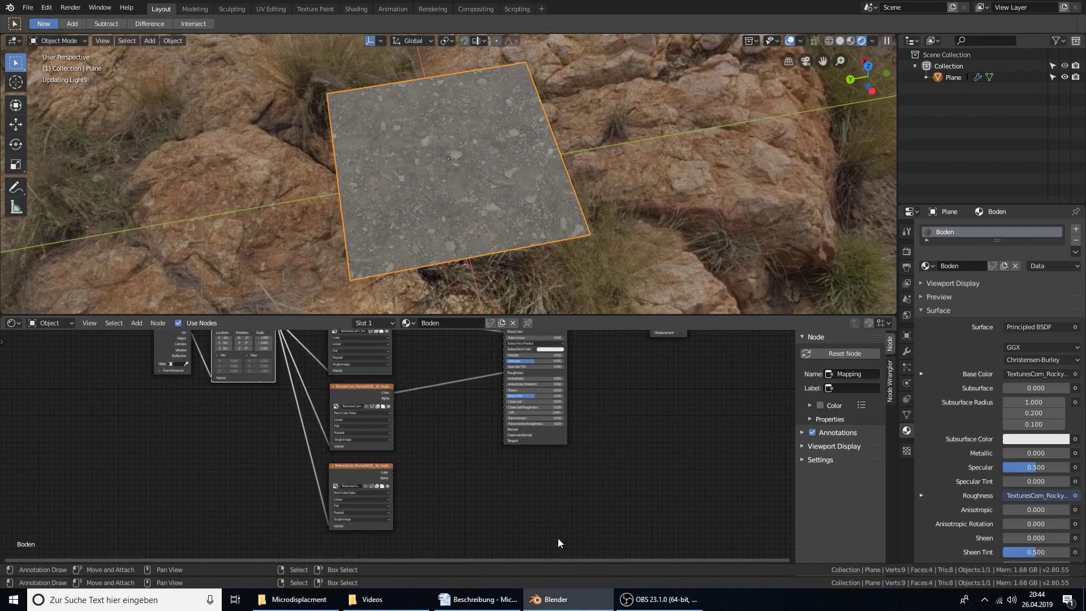
left_click(382, 486)
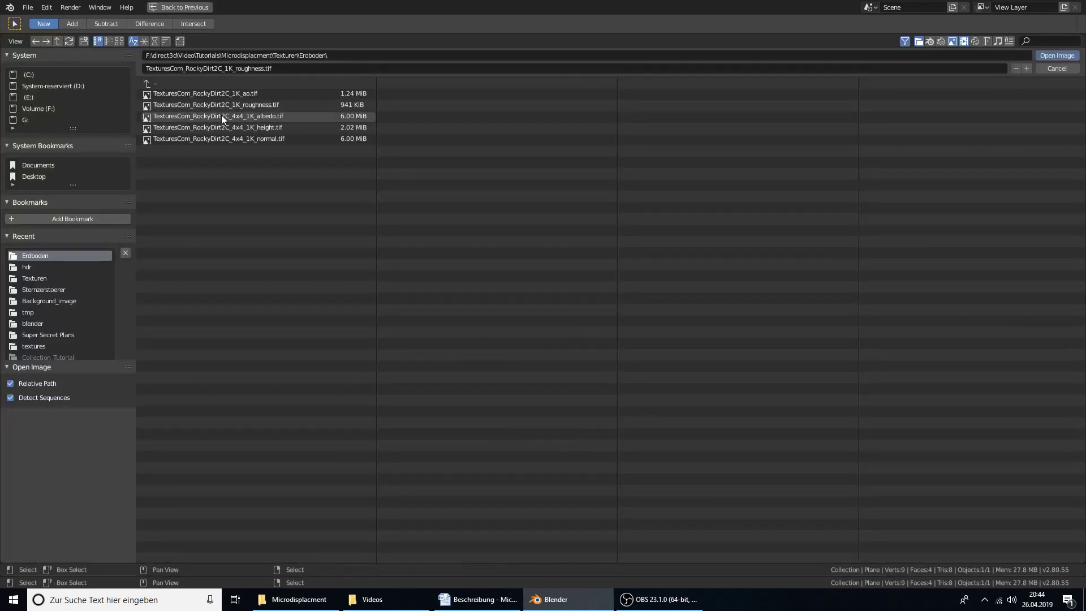
double_click(222, 134)
scroll(431, 448, "up", 2)
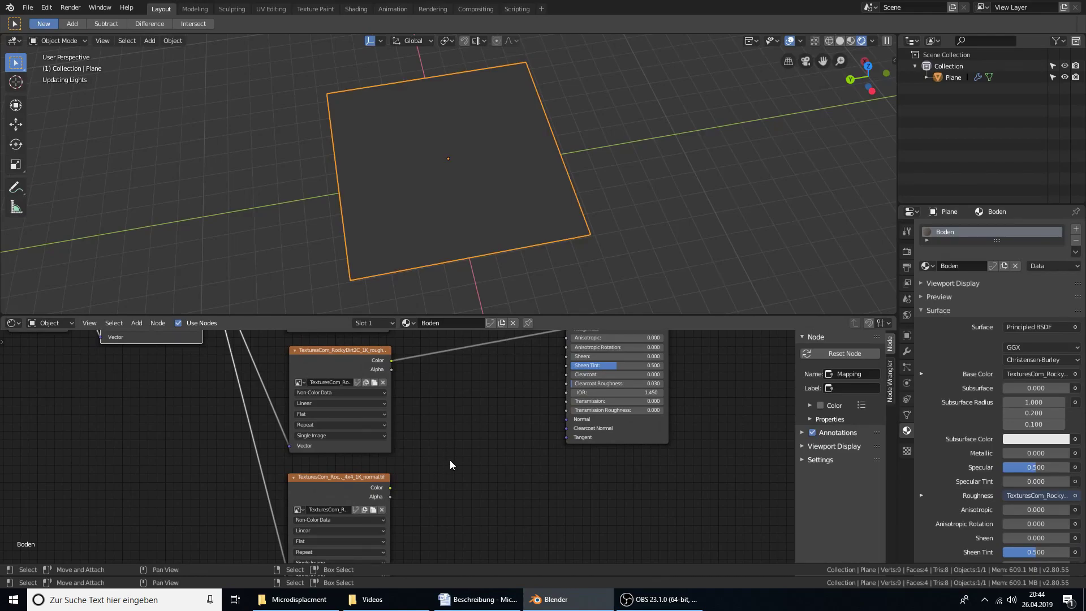
middle_click_drag(470, 461, 478, 428)
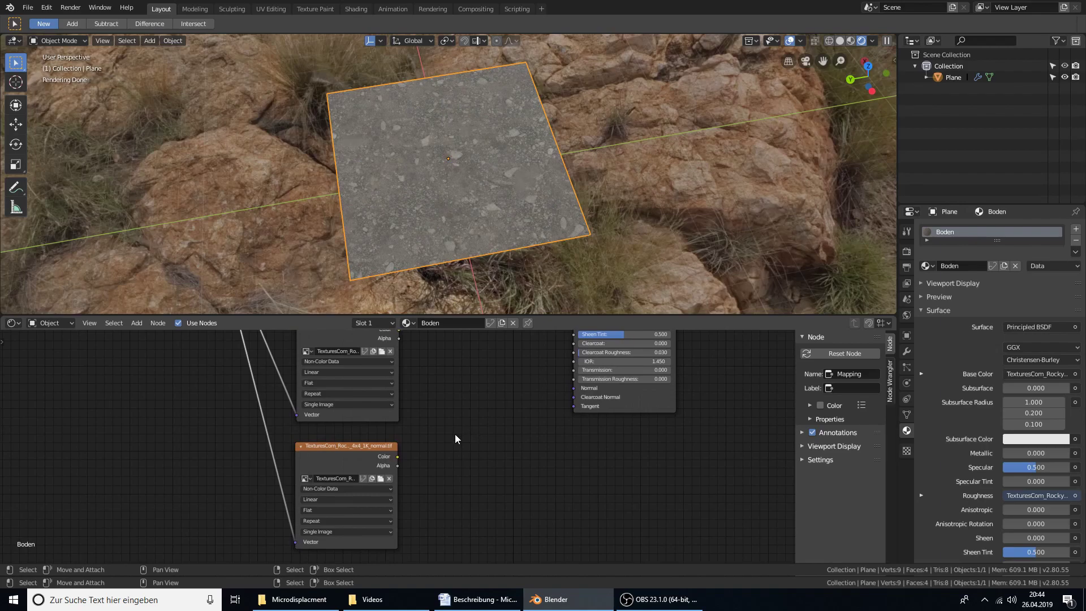
key("ctrl+t")
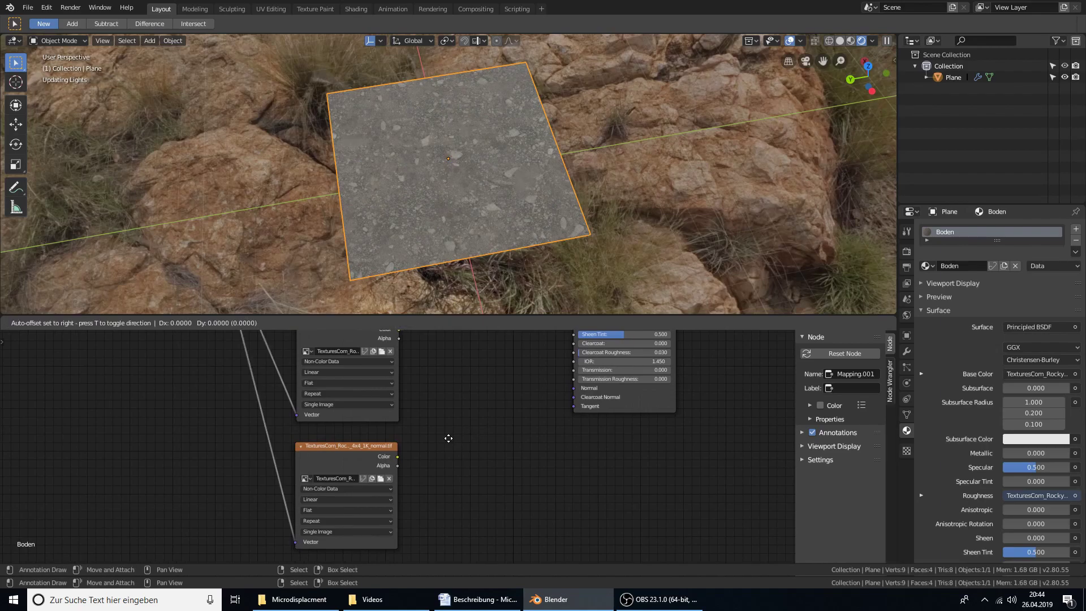
scroll(449, 439, "down", 3)
scroll(472, 436, "down", 1)
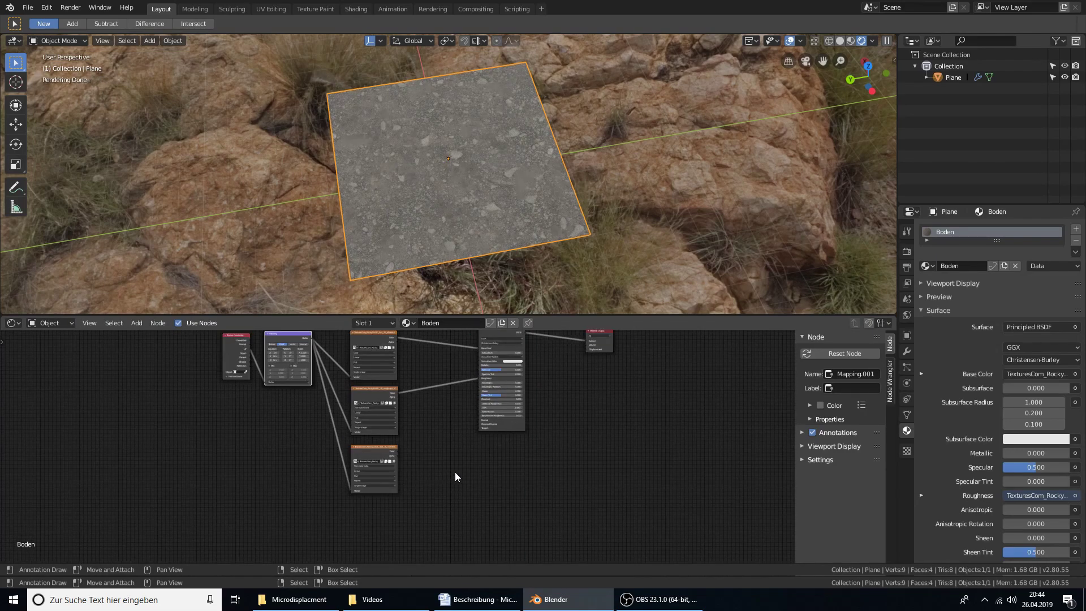
key("shift+a")
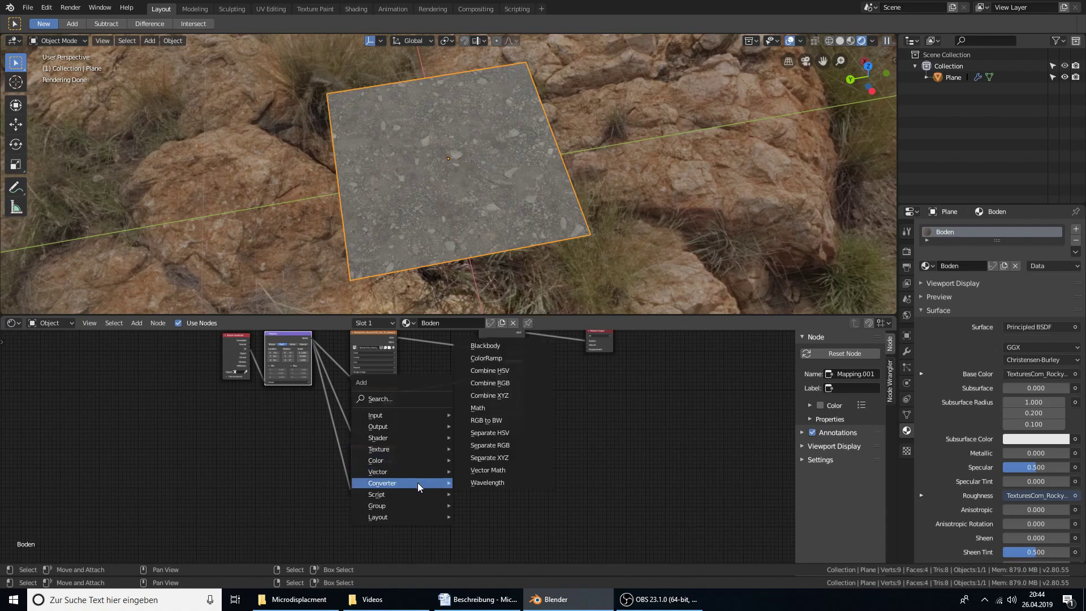
mouse_move(378, 472)
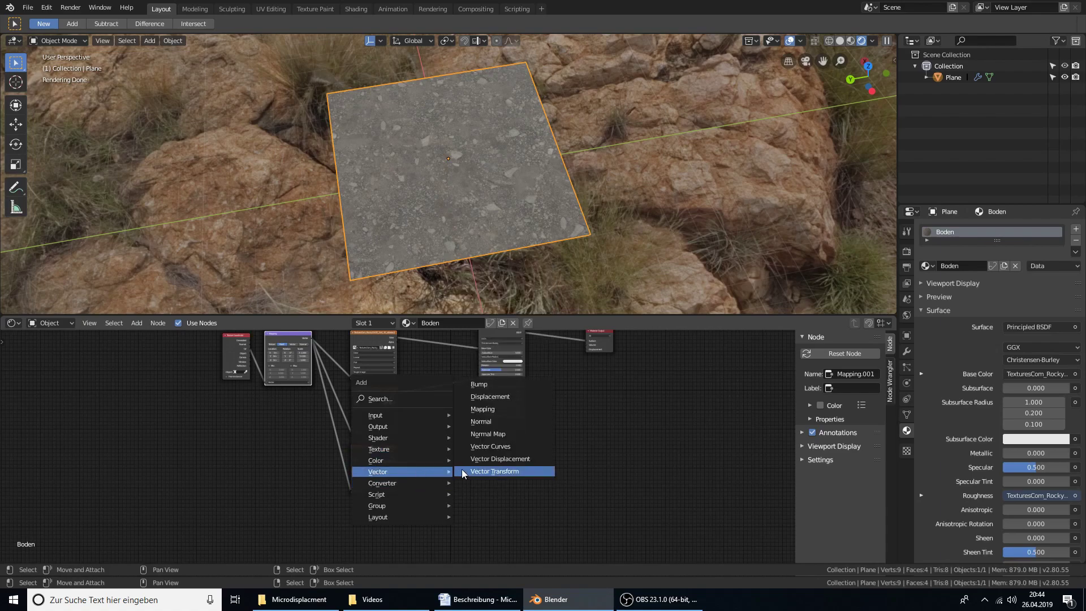
Add a Normal Map node between the normal texture's Color and the BSDF Normal input
left_click(498, 433)
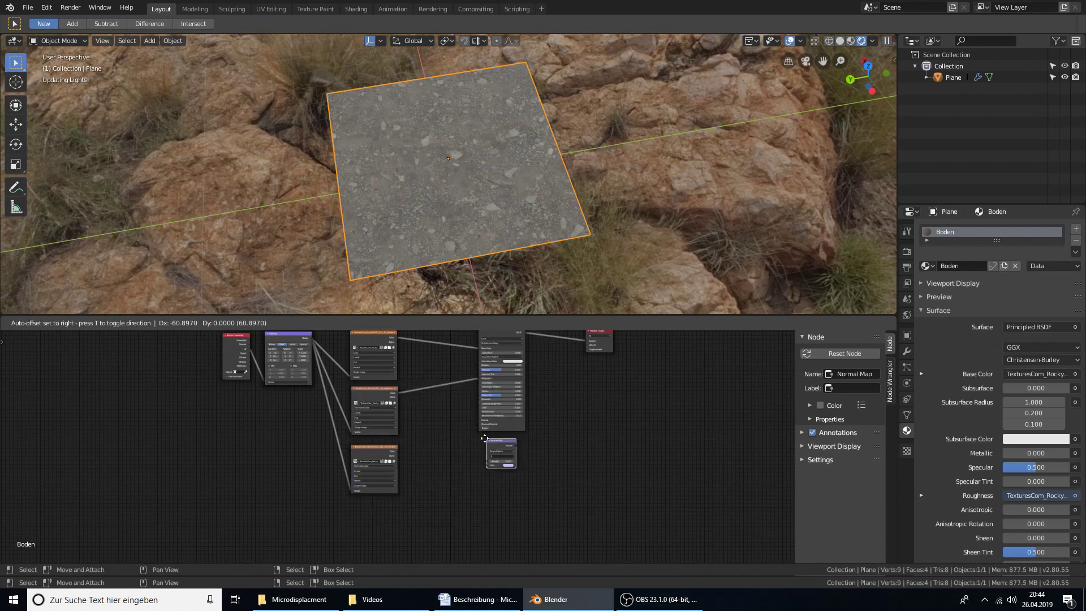
left_click(427, 433)
scroll(470, 463, "up", 3)
scroll(471, 462, "up", 2)
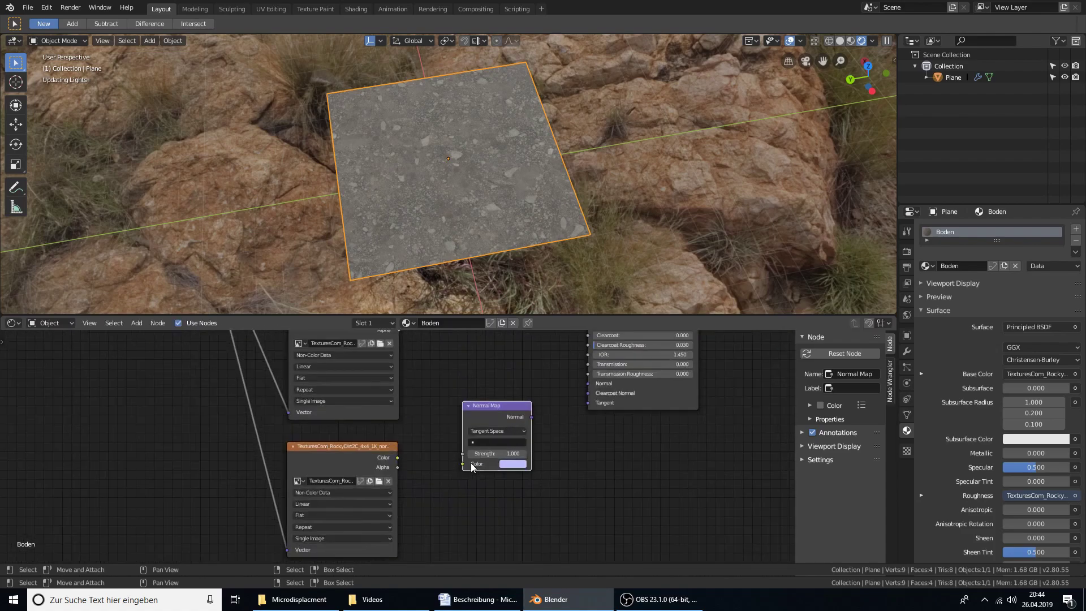
left_click_drag(398, 460, 473, 466)
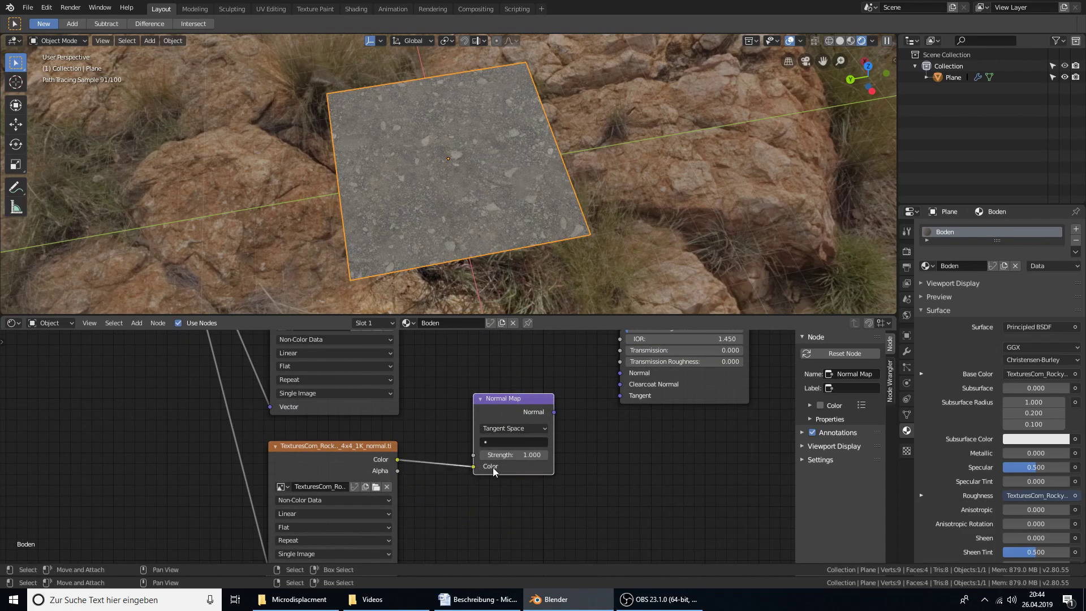
left_click_drag(553, 412, 619, 373)
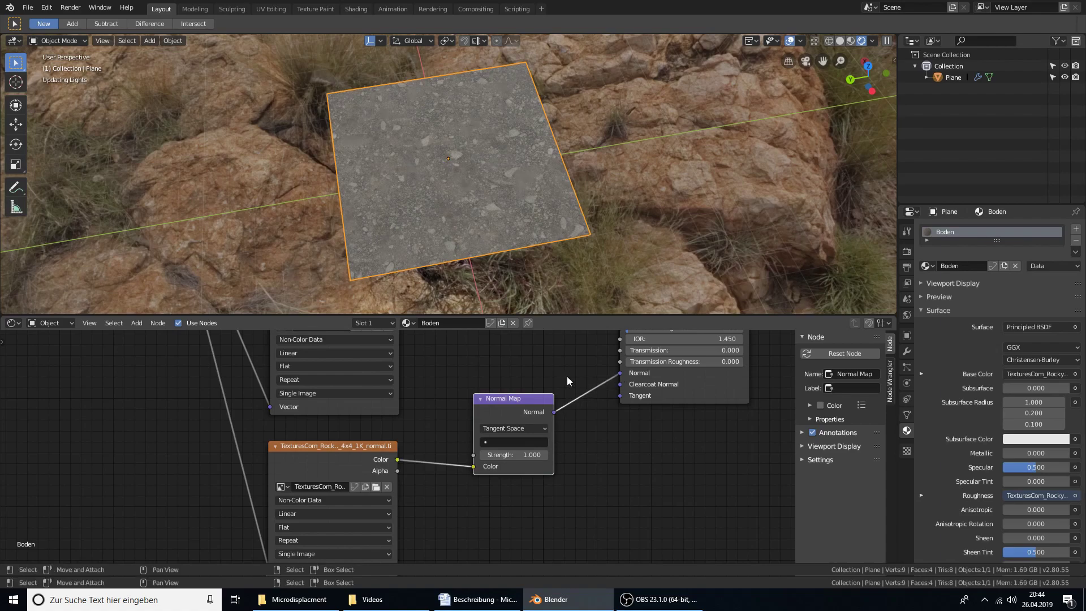
middle_click_drag(459, 369, 465, 484)
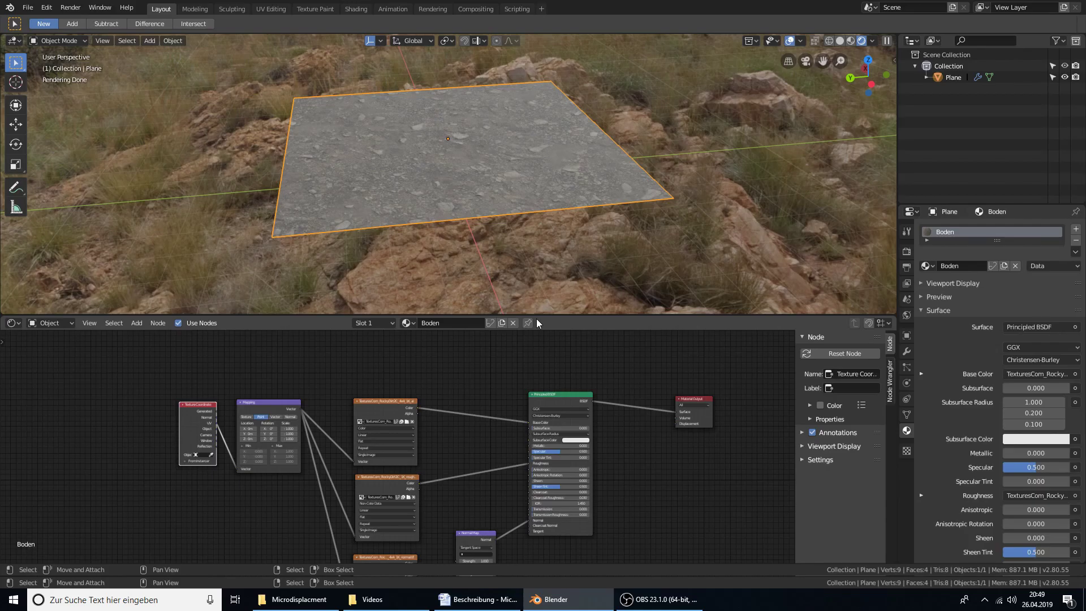
middle_click_drag(479, 210, 507, 212)
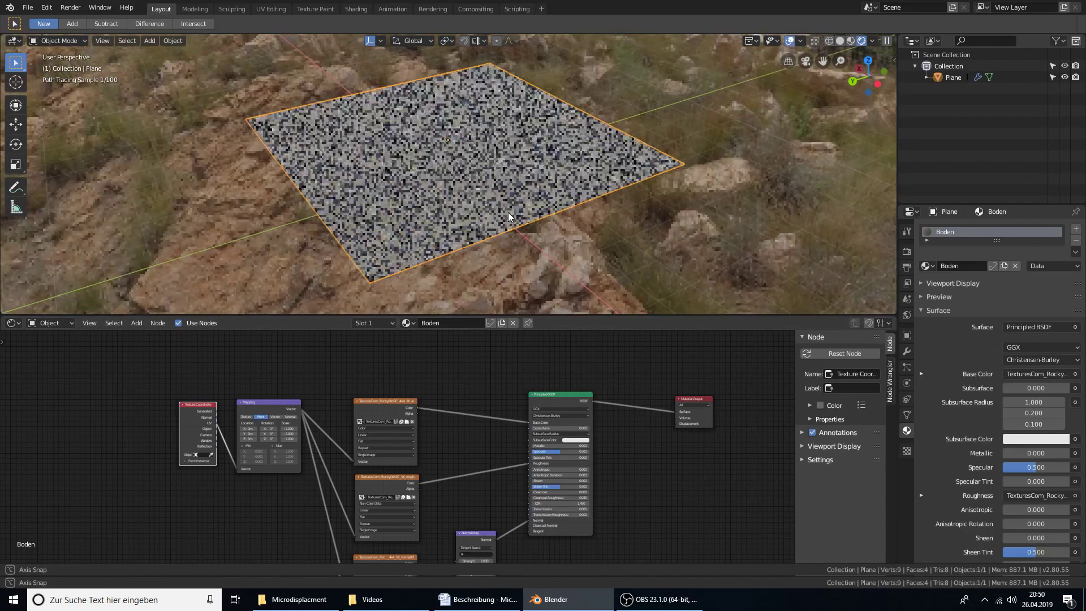
scroll(544, 221, "up", 2)
scroll(544, 222, "up", 3)
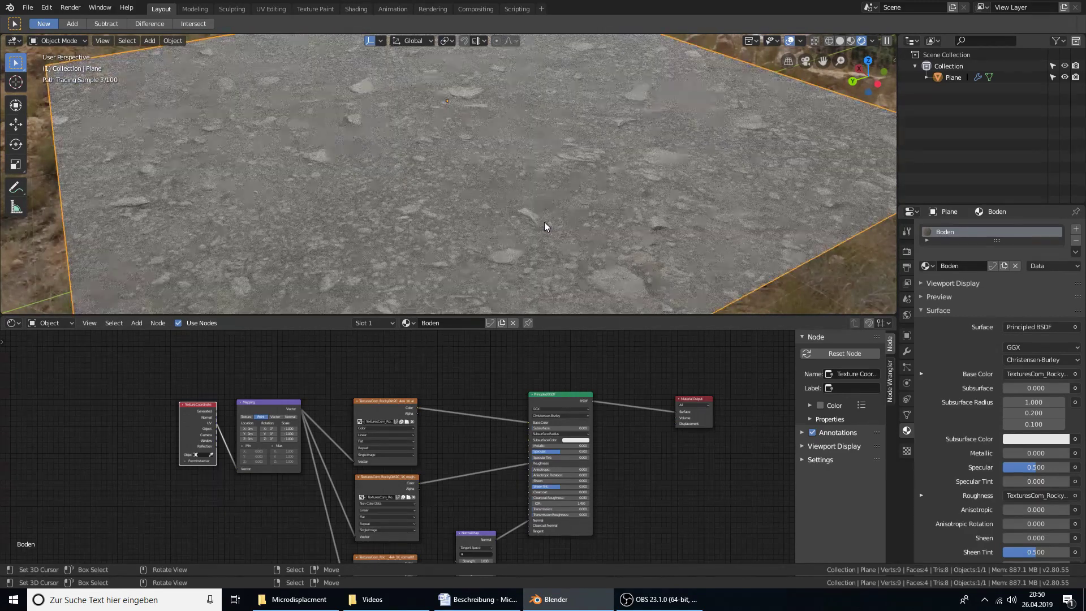
middle_click_drag(545, 221, 495, 219)
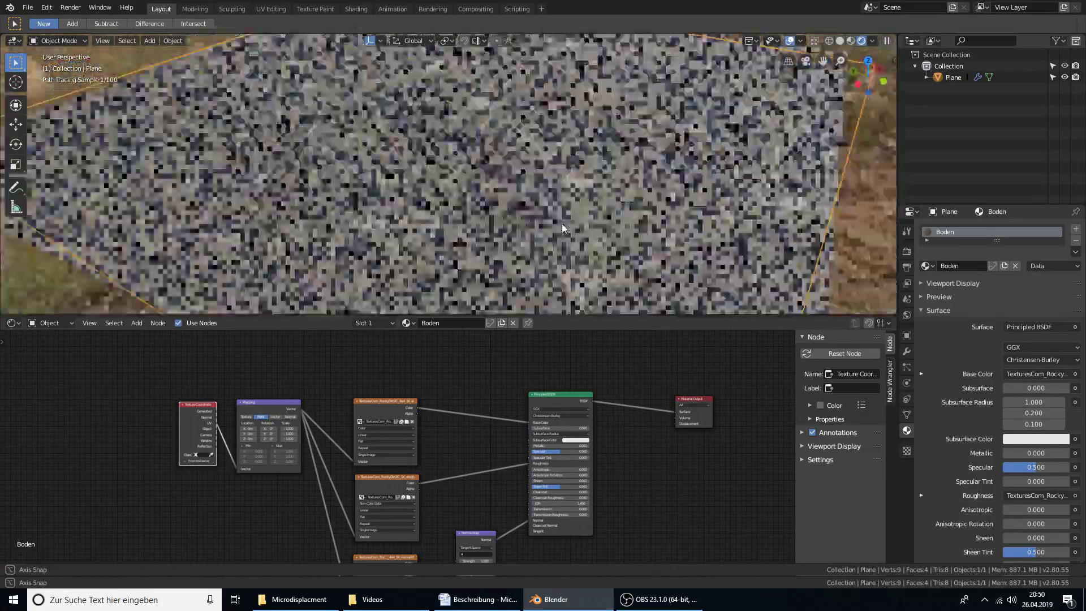
mouse_move(610, 218)
middle_mouse_down()
mouse_move(547, 206)
mouse_move(721, 206)
mouse_move(525, 202)
mouse_move(558, 196)
middle_mouse_up()
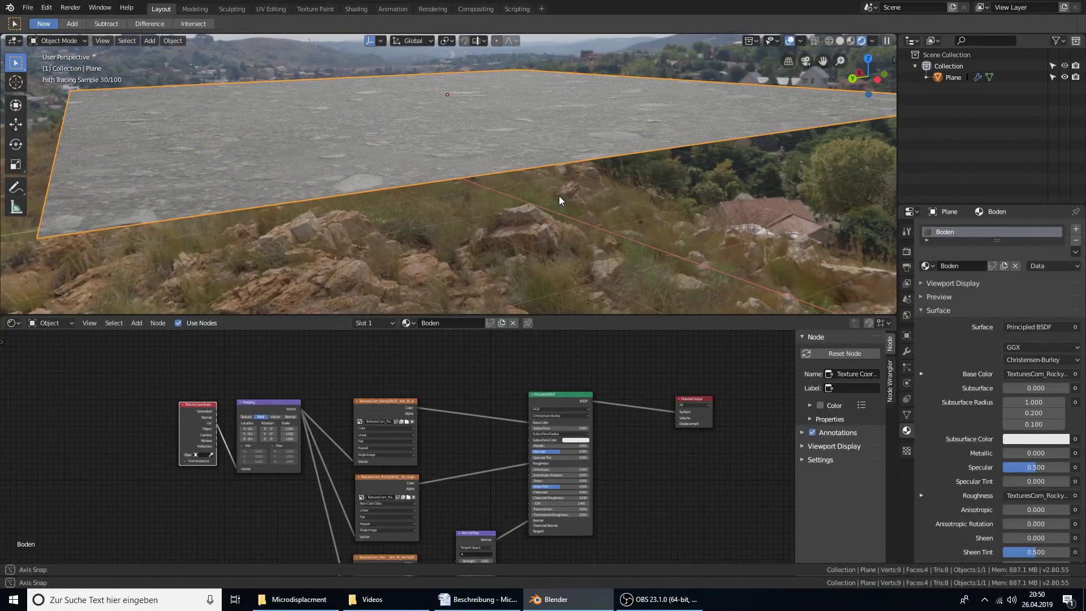
scroll(558, 196, "up", 5)
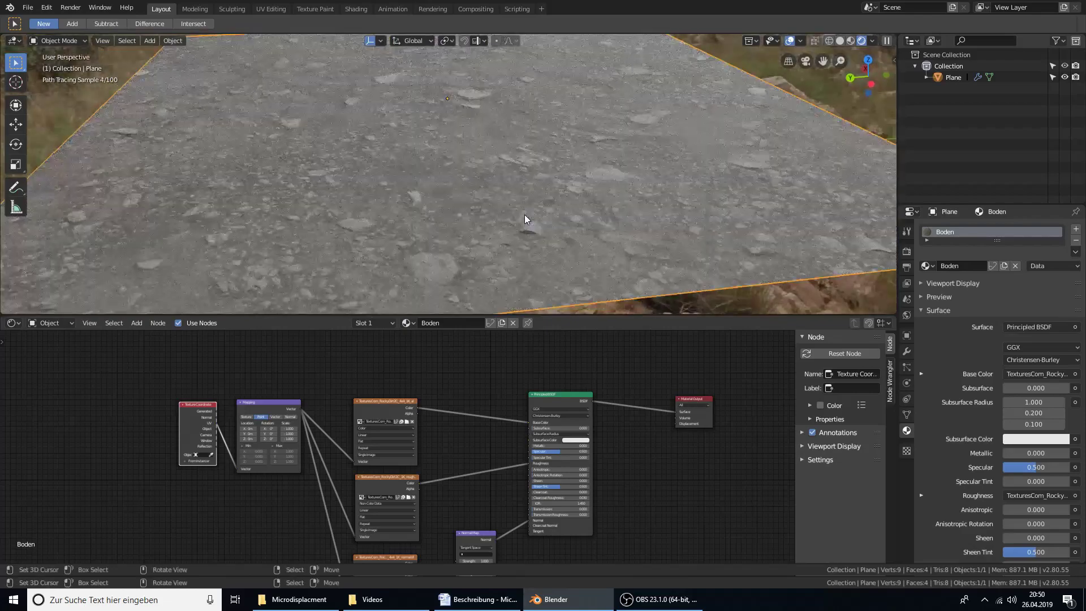
scroll(639, 464, "down", 1)
scroll(639, 460, "down", 2)
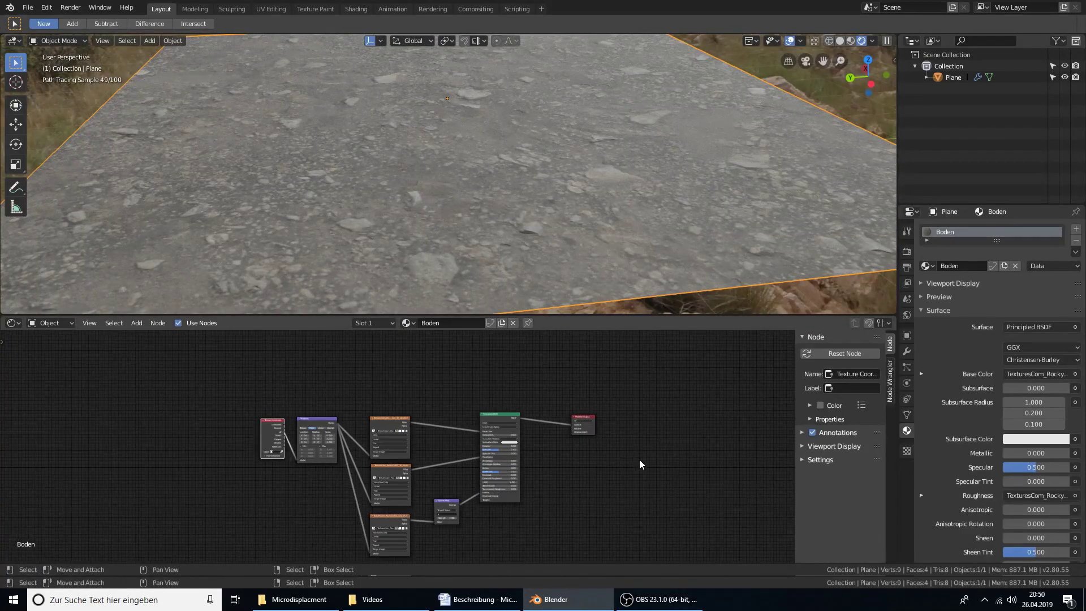
Move the Material Output node further right, away from the Principled BSDF
left_click(587, 421)
left_click_drag(587, 420, 687, 416)
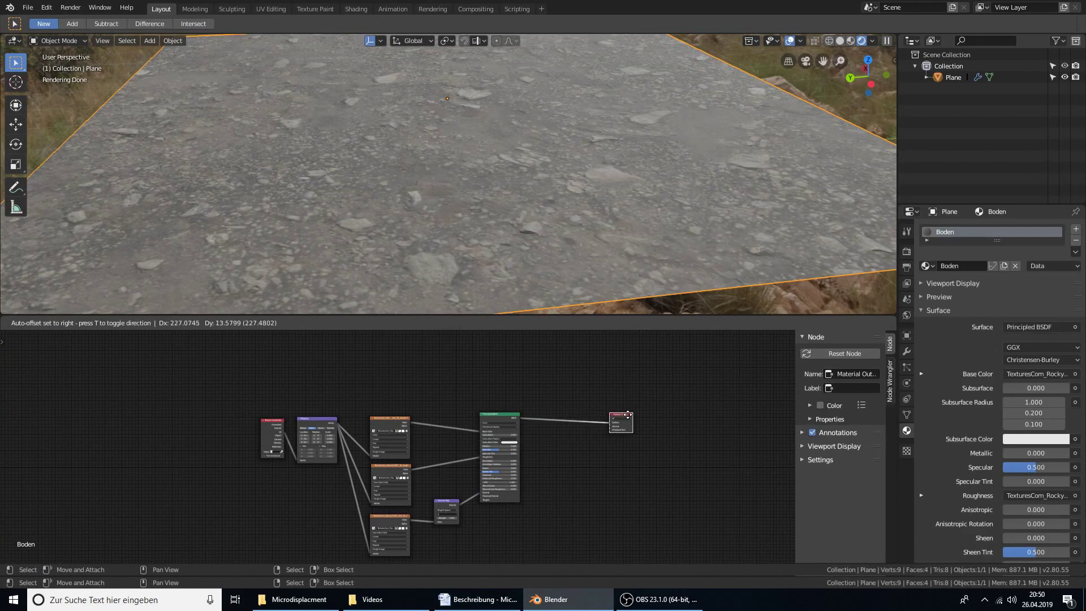
scroll(616, 419, "up", 2)
scroll(615, 419, "up", 1)
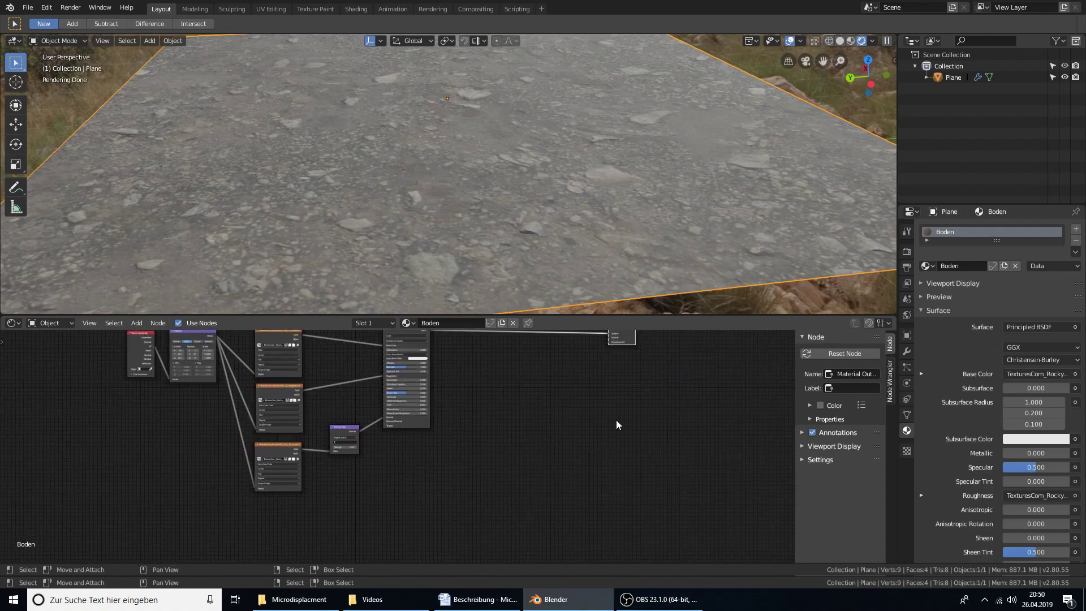
scroll(616, 420, "up", 2)
scroll(622, 415, "up", 1)
middle_click_drag(628, 411, 447, 512)
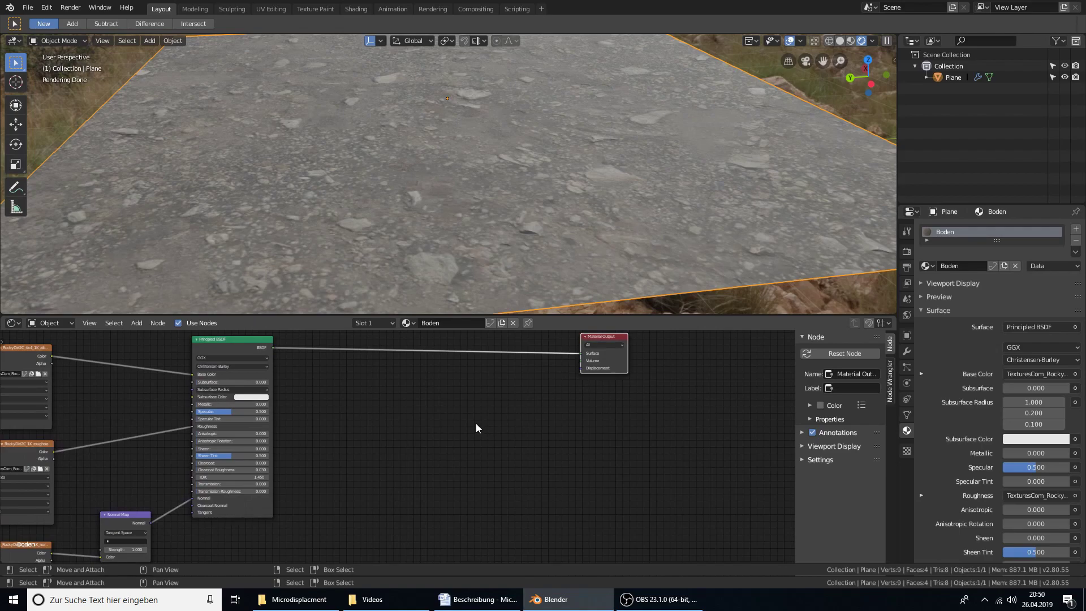
Add an Image Texture node loaded with the RockyDirt height map from Texturen\Erdboden
key("shift+a")
mouse_move(360, 418)
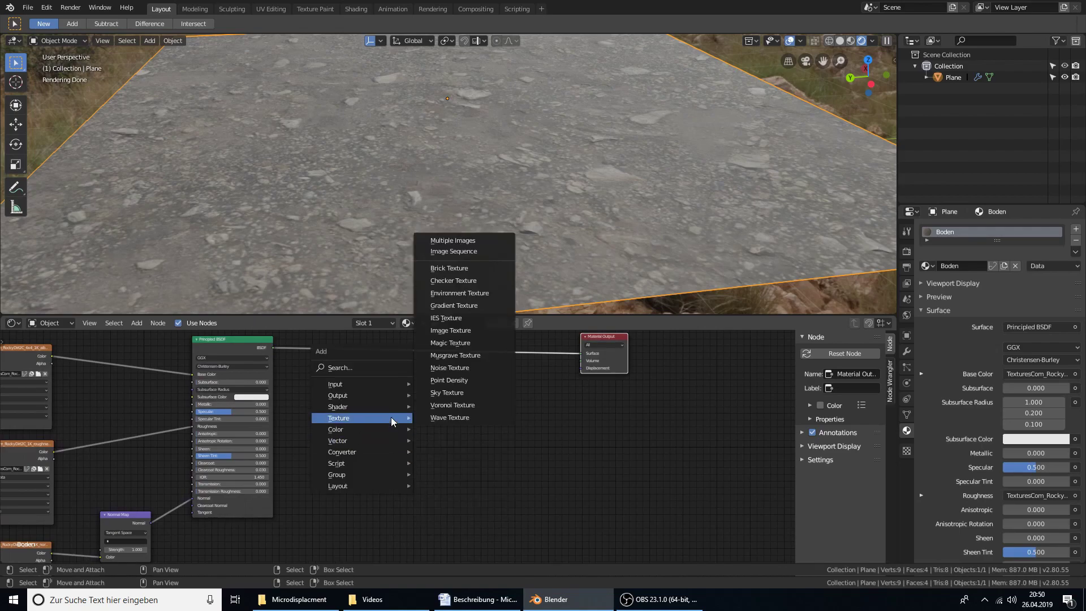
left_click(469, 331)
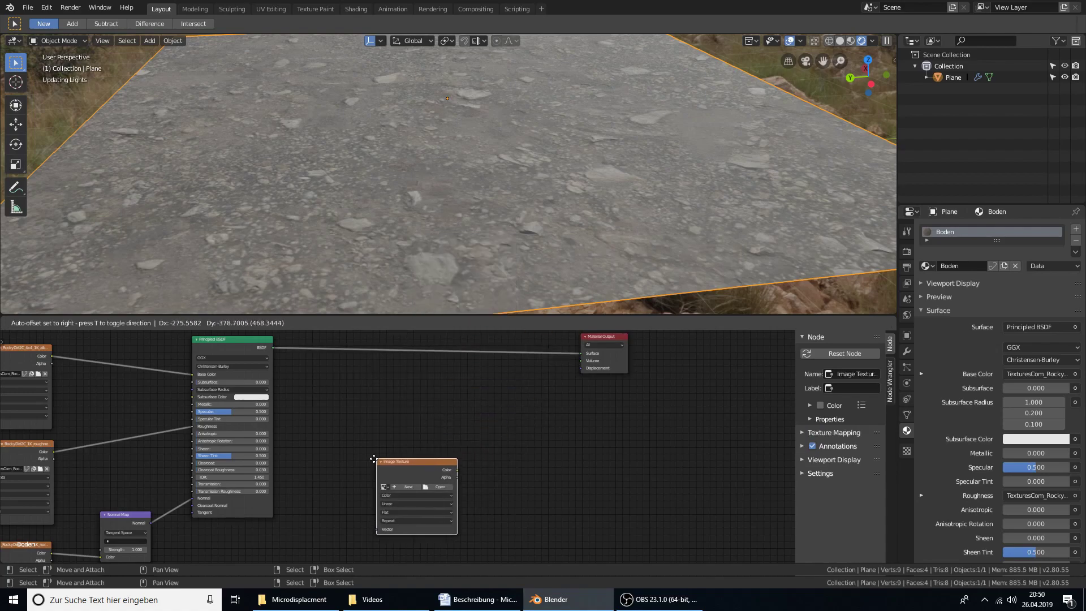
left_click(436, 487)
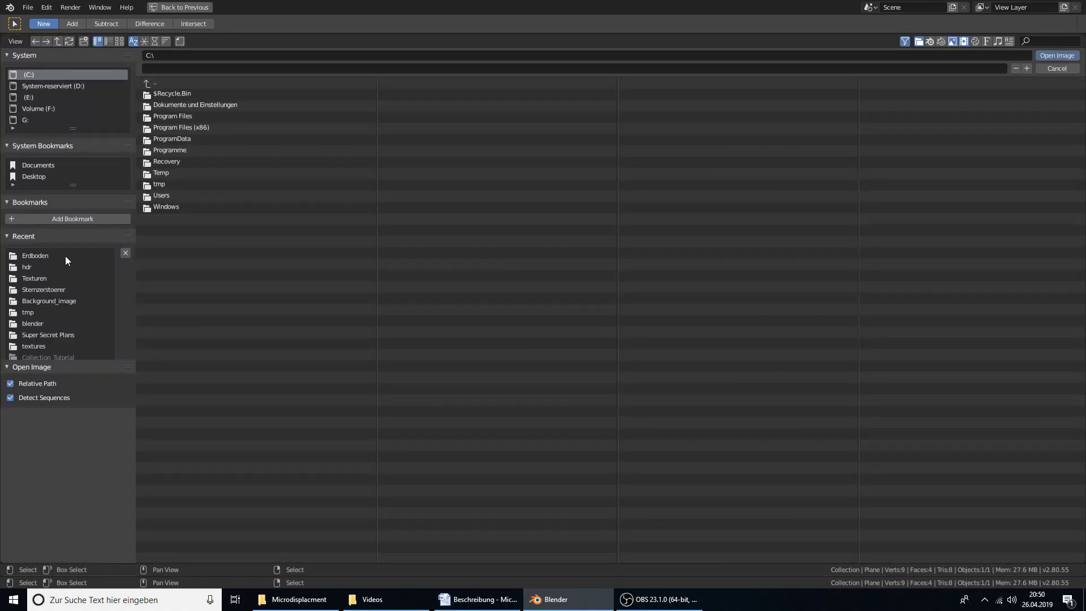
left_click(37, 264)
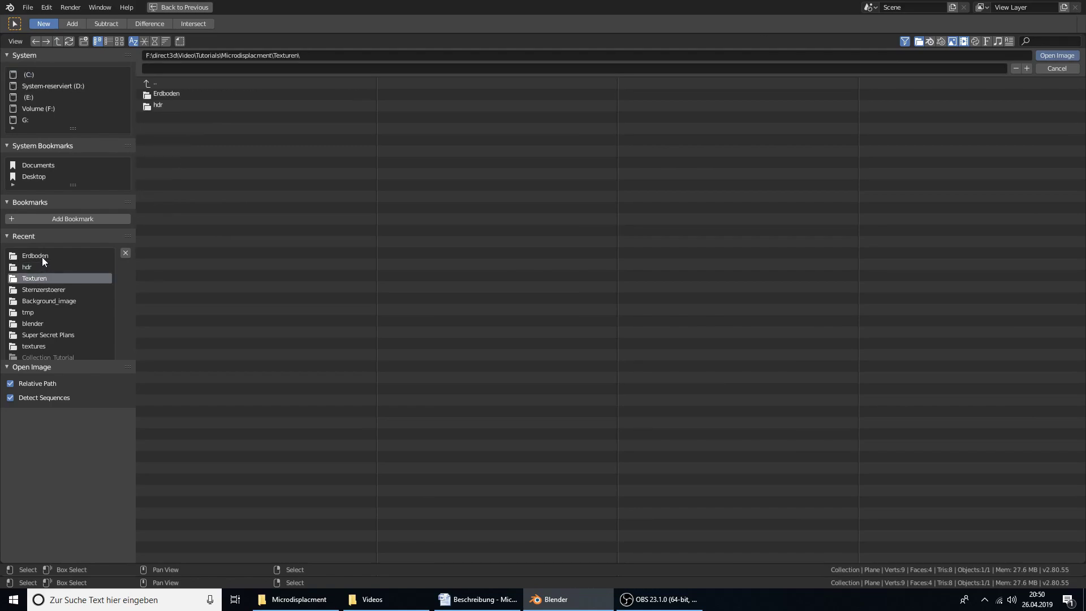
left_click(175, 96)
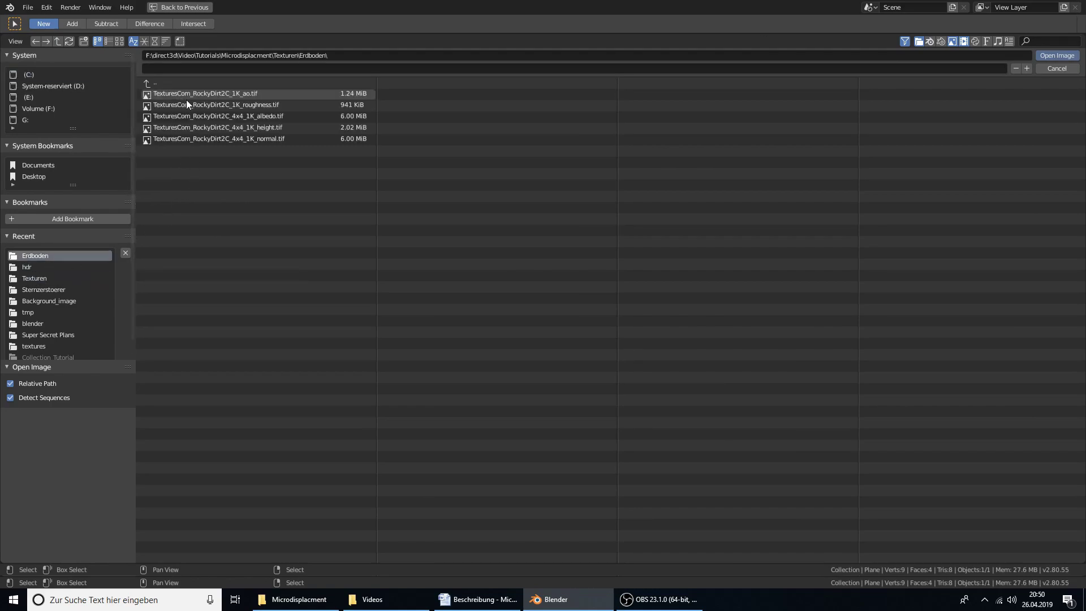
double_click(271, 126)
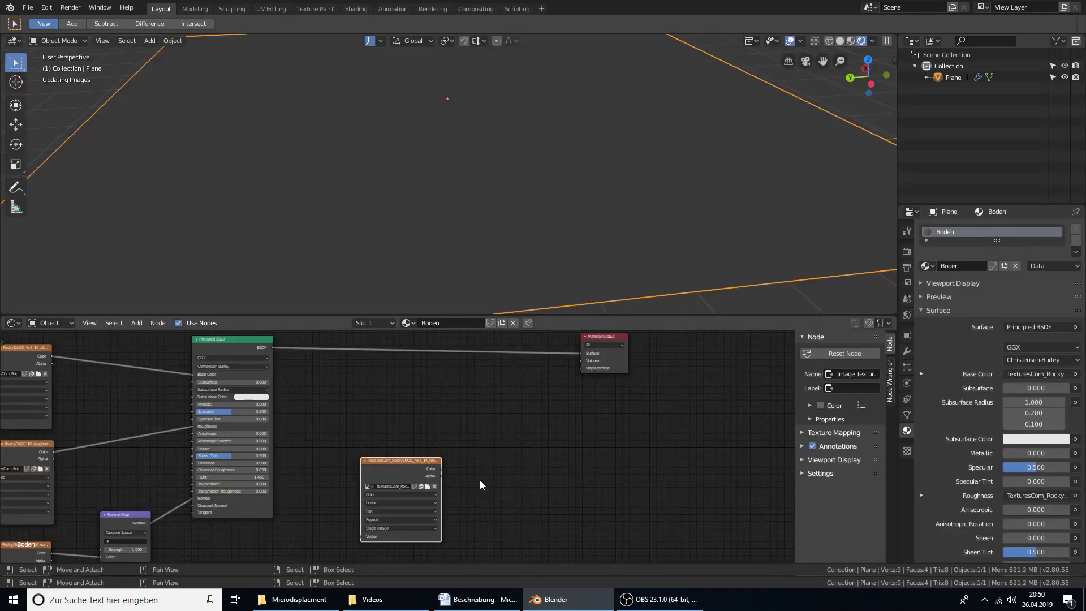
middle_click_drag(479, 484, 427, 465)
Add a Displacement node taking the height map's Color and feeding Material Output Displacement
key("shift+a")
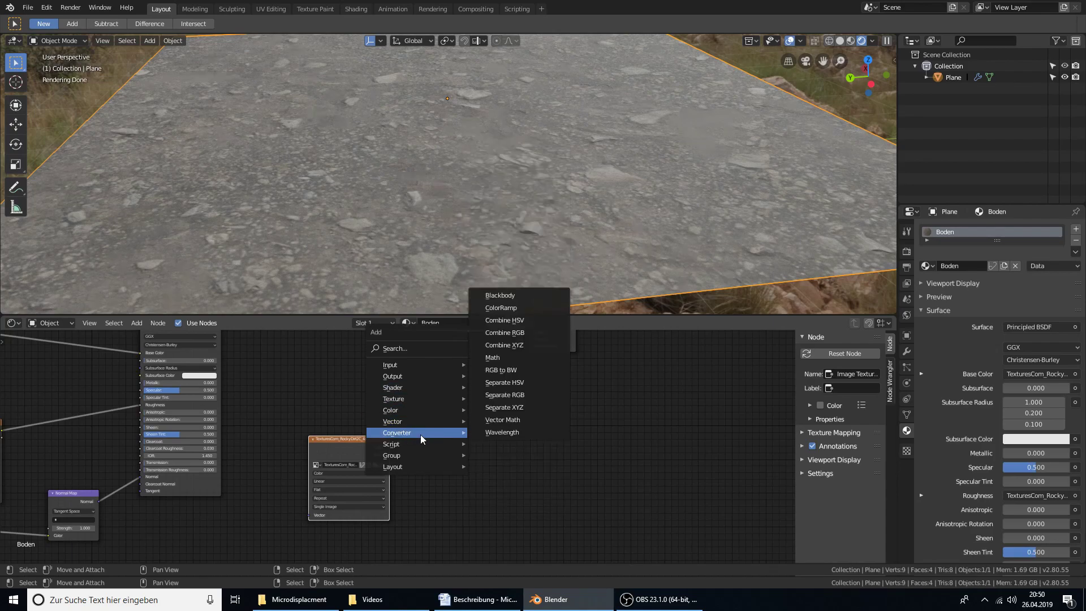
mouse_move(392, 421)
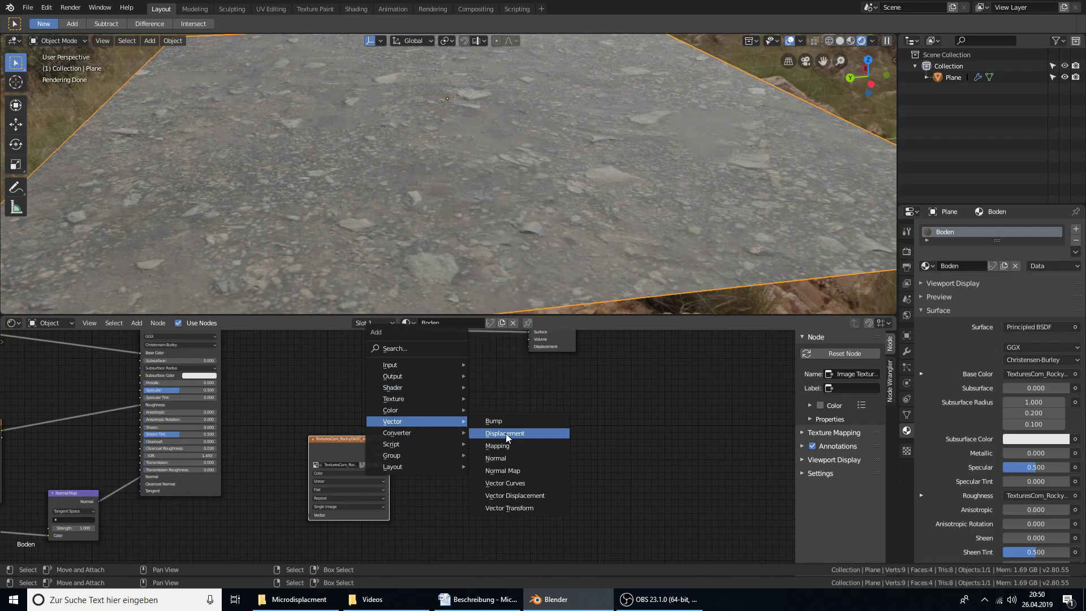
left_click(506, 433)
left_click(440, 370)
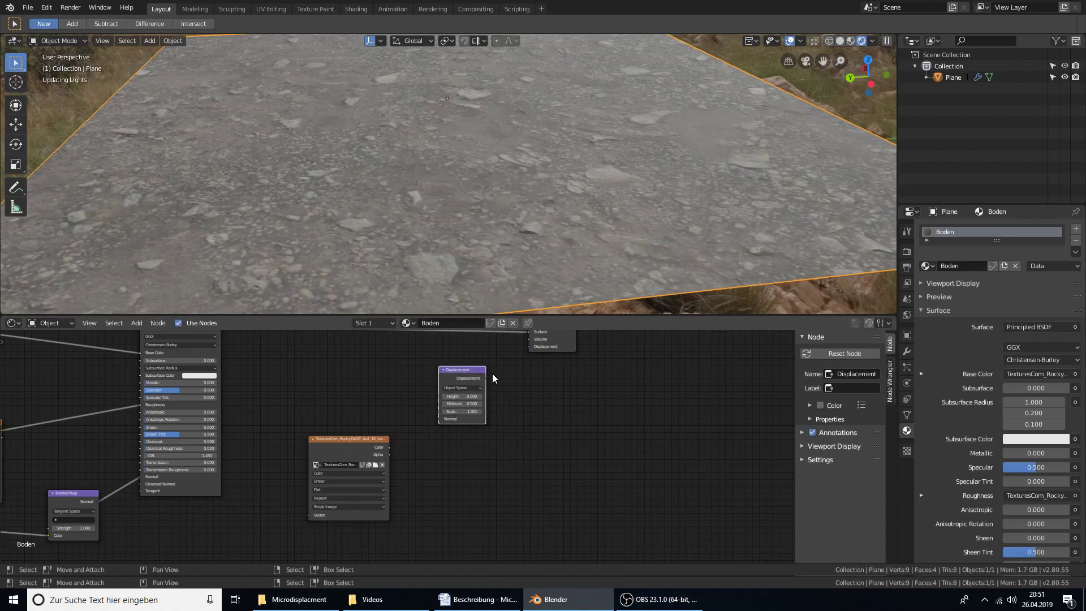
left_click_drag(486, 378, 529, 346)
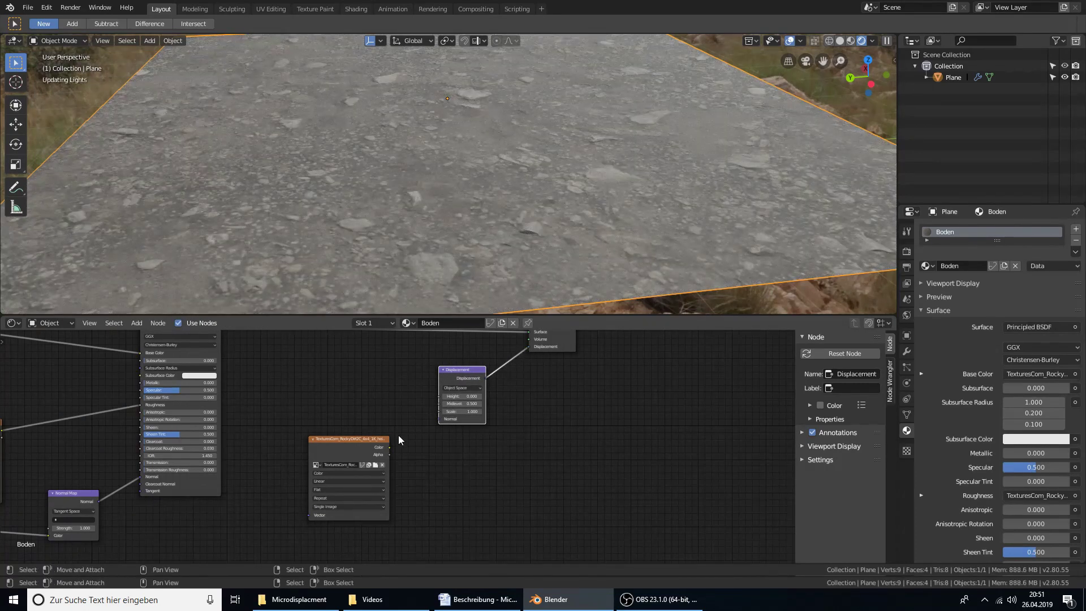
mouse_move(389, 447)
left_mouse_down()
mouse_move(434, 419)
mouse_move(436, 395)
left_mouse_up()
Set the height map texture's color space to Non-Color Data
scroll(368, 458, "up", 1)
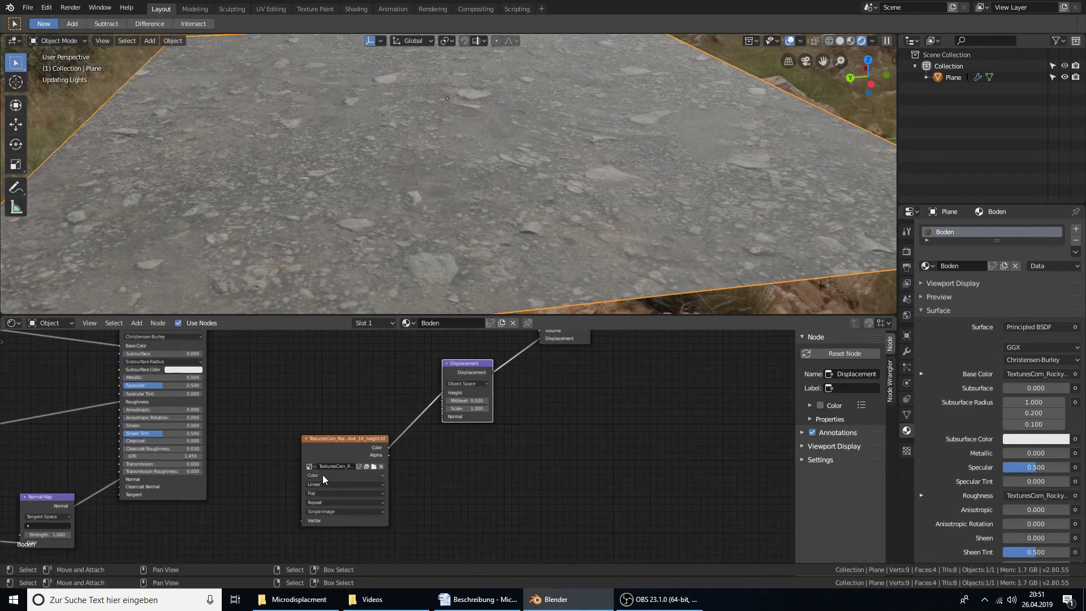
scroll(322, 474, "up", 1)
scroll(334, 473, "up", 1)
left_click(321, 486)
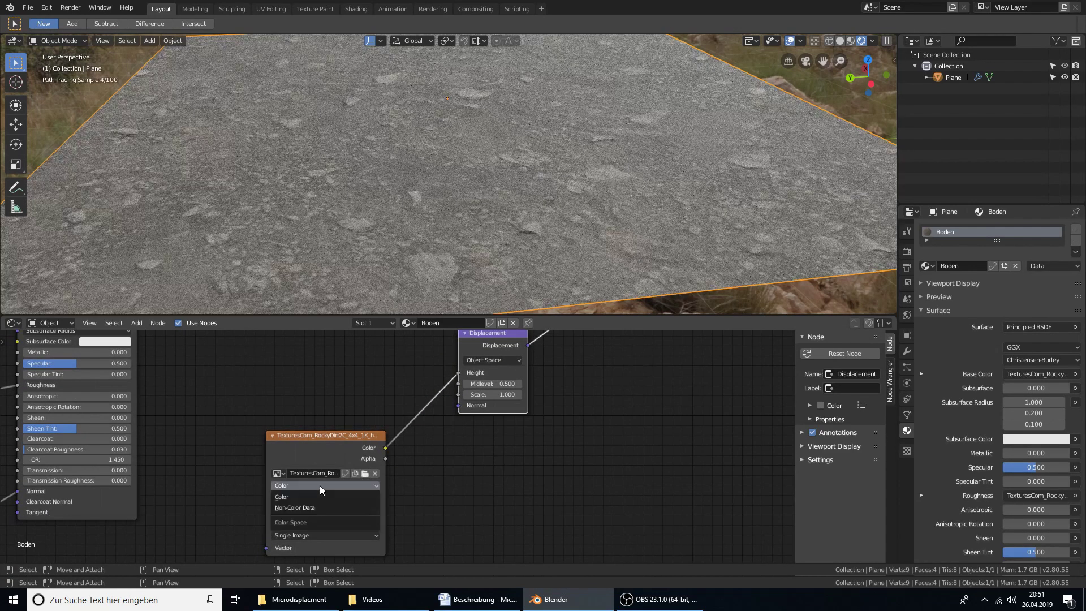
left_click(313, 506)
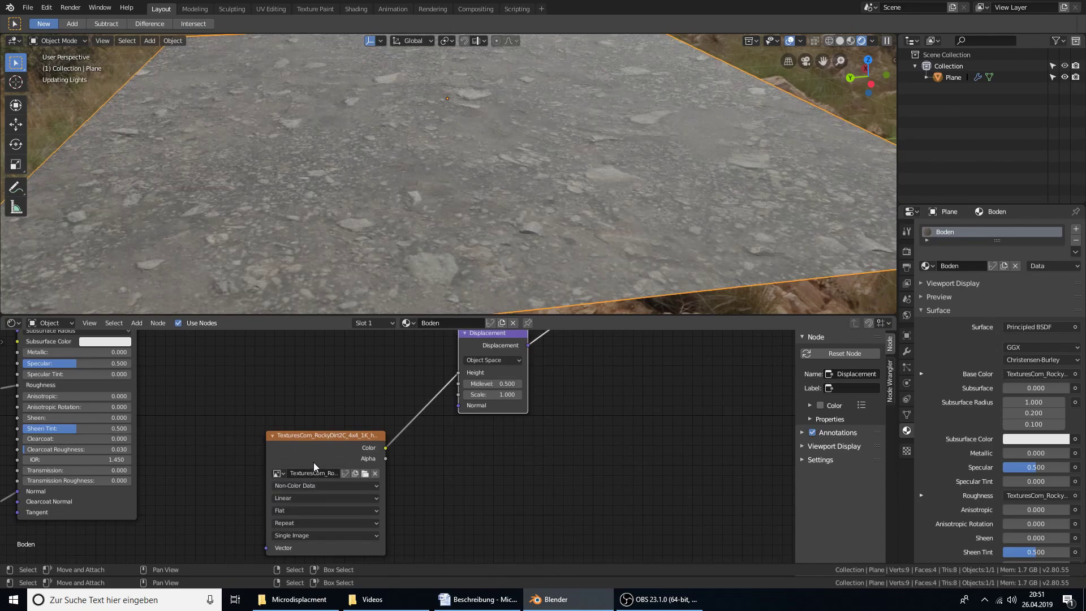
left_click(313, 452)
Attach Texture Coordinate and Mapping nodes to the height map and move them lower
key("ctrl+t")
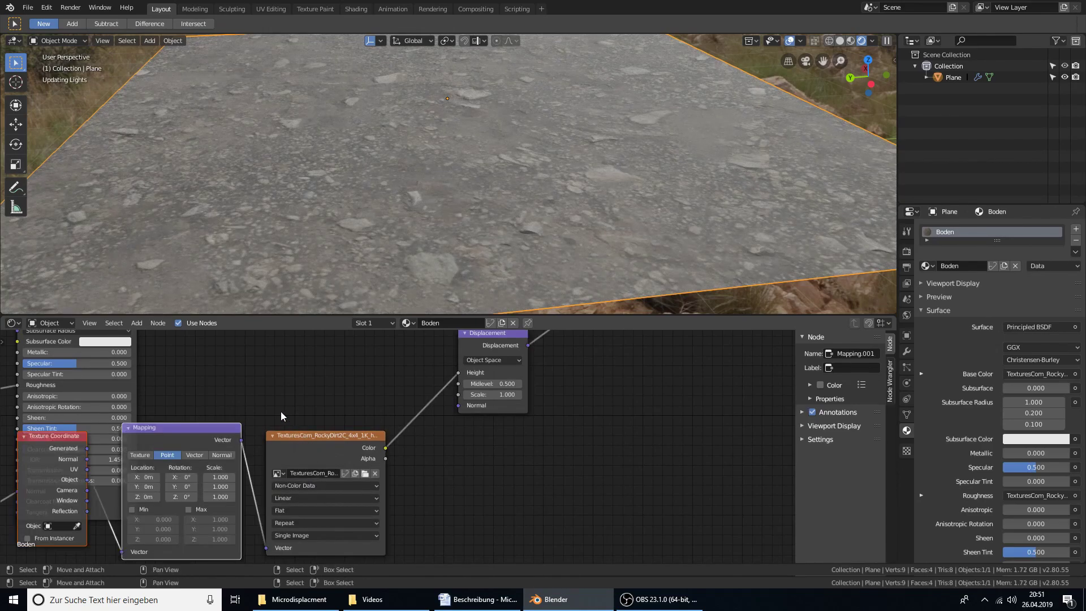
middle_click_drag(281, 414, 358, 334)
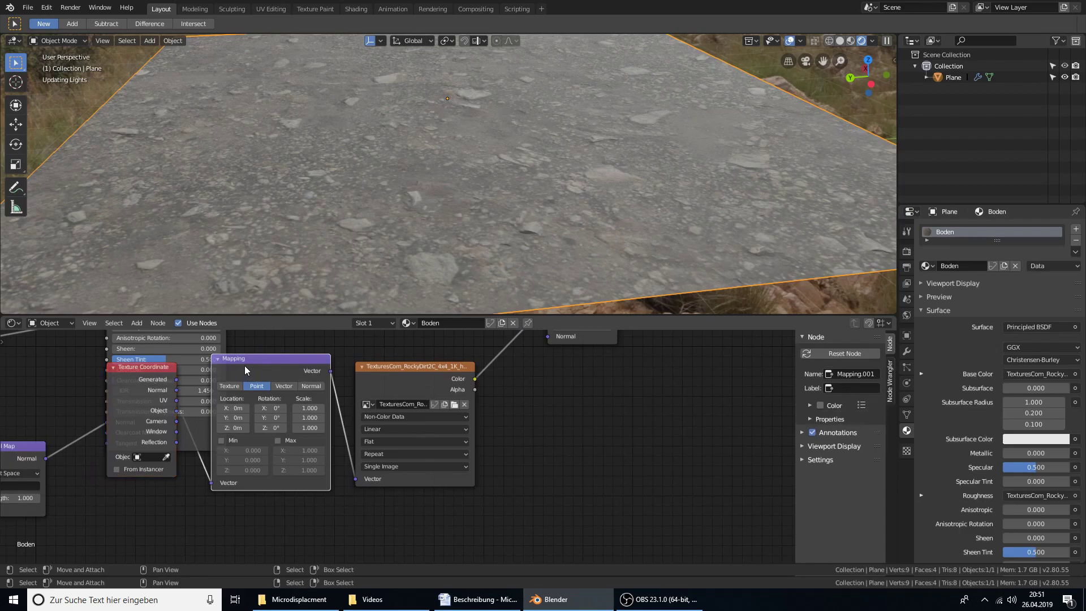
left_click(127, 383)
left_click_drag(295, 393, 290, 494)
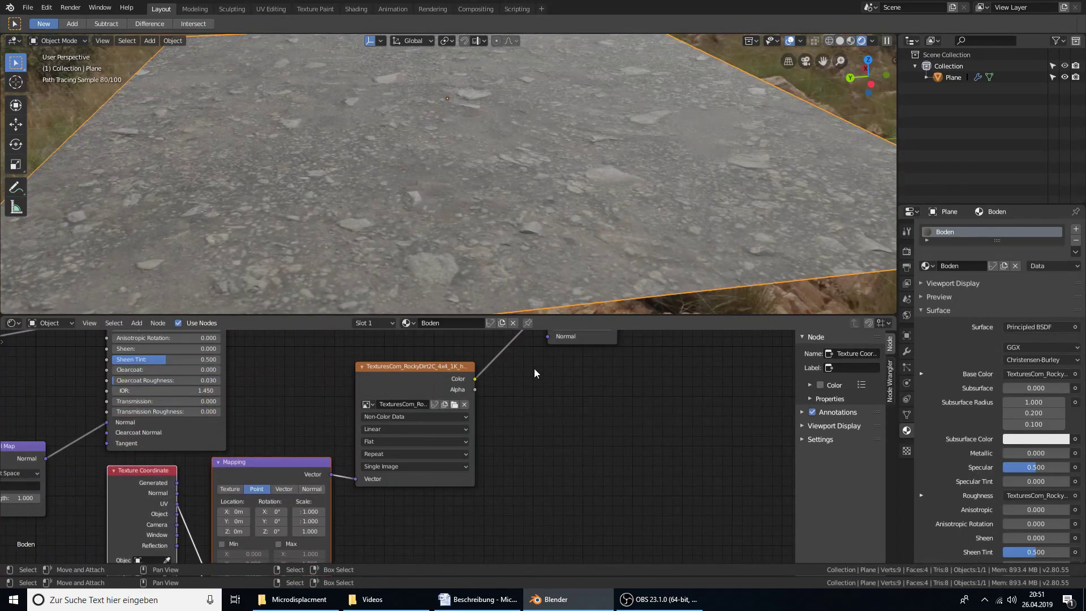
scroll(491, 240, "down", 5)
scroll(517, 231, "down", 2)
mouse_move(517, 232)
middle_mouse_down()
mouse_move(538, 231)
mouse_move(493, 233)
mouse_move(530, 221)
middle_mouse_up()
scroll(567, 221, "up", 3)
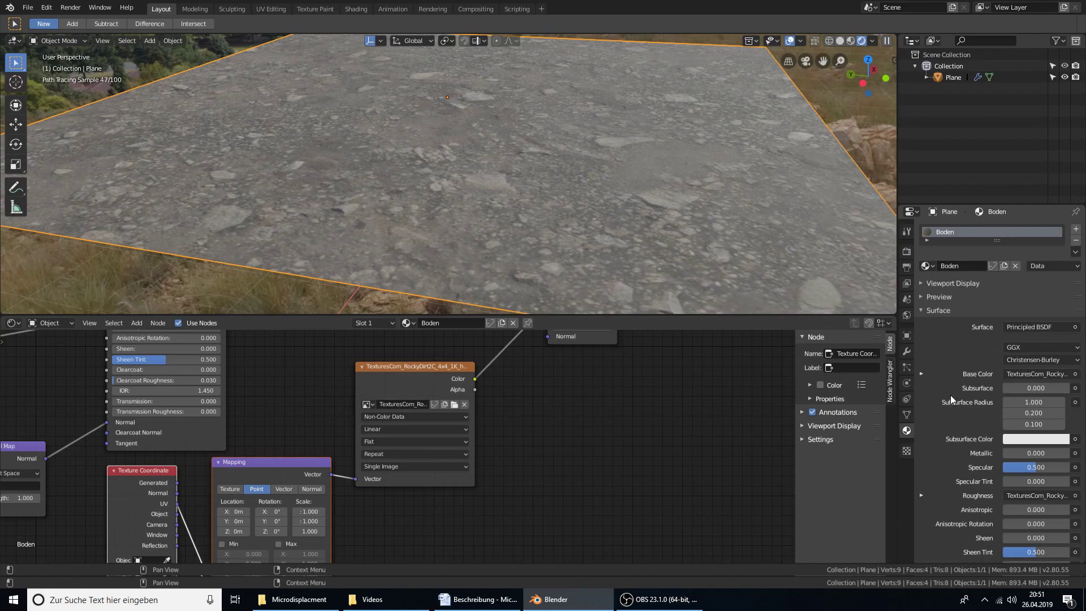
Change Boden's Displacement Method from Bump Only to Displacement and Bump
scroll(944, 373, "down", 3)
scroll(943, 367, "down", 2)
scroll(943, 366, "down", 2)
scroll(944, 366, "down", 3)
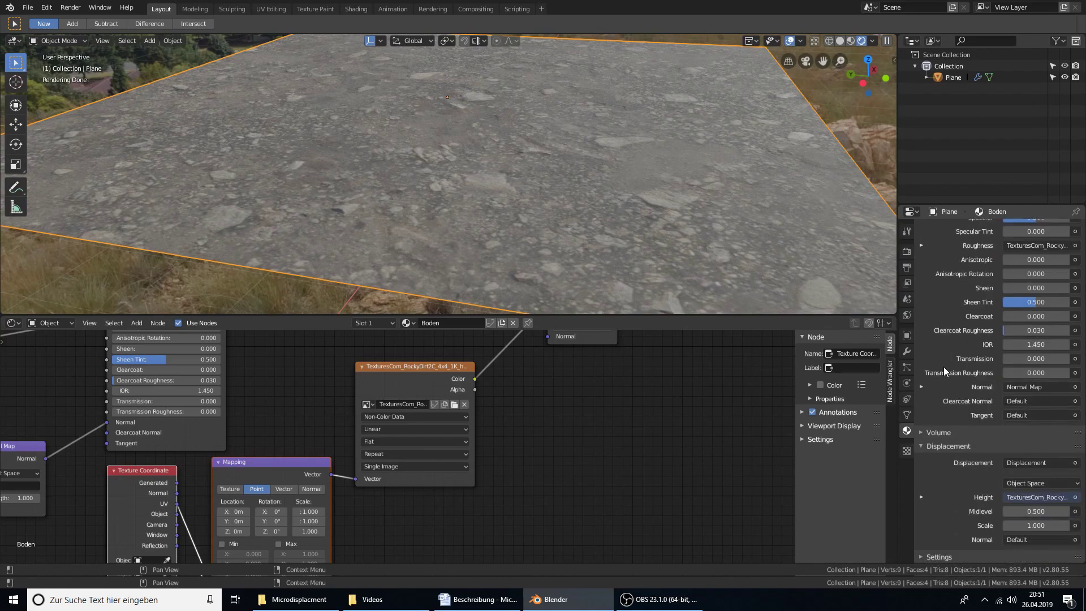
scroll(937, 461, "up", 4)
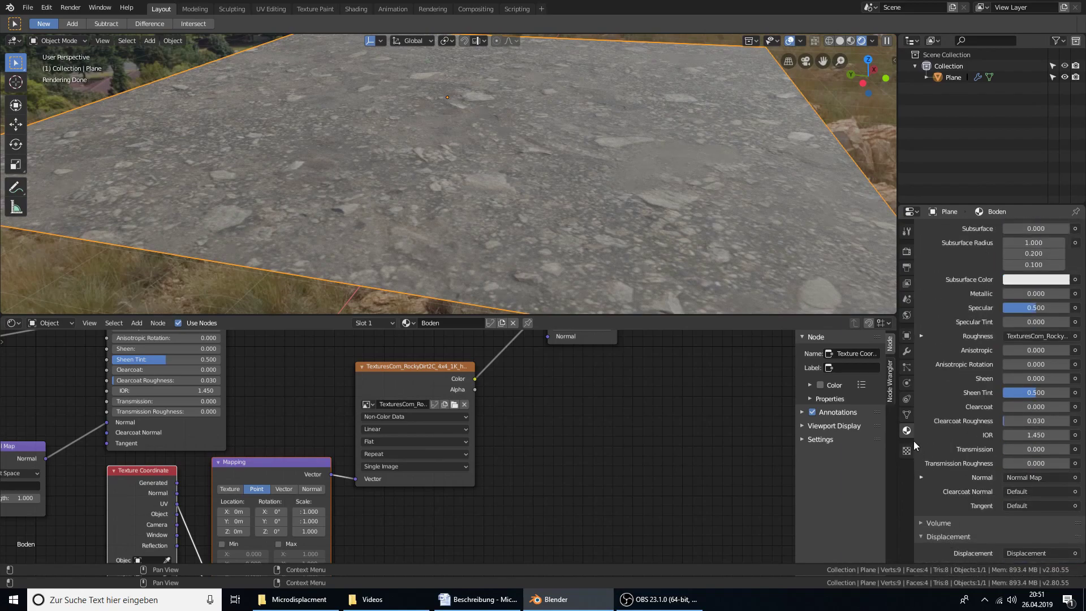
scroll(907, 433, "down", 4)
scroll(906, 433, "up", 4)
scroll(908, 433, "down", 2)
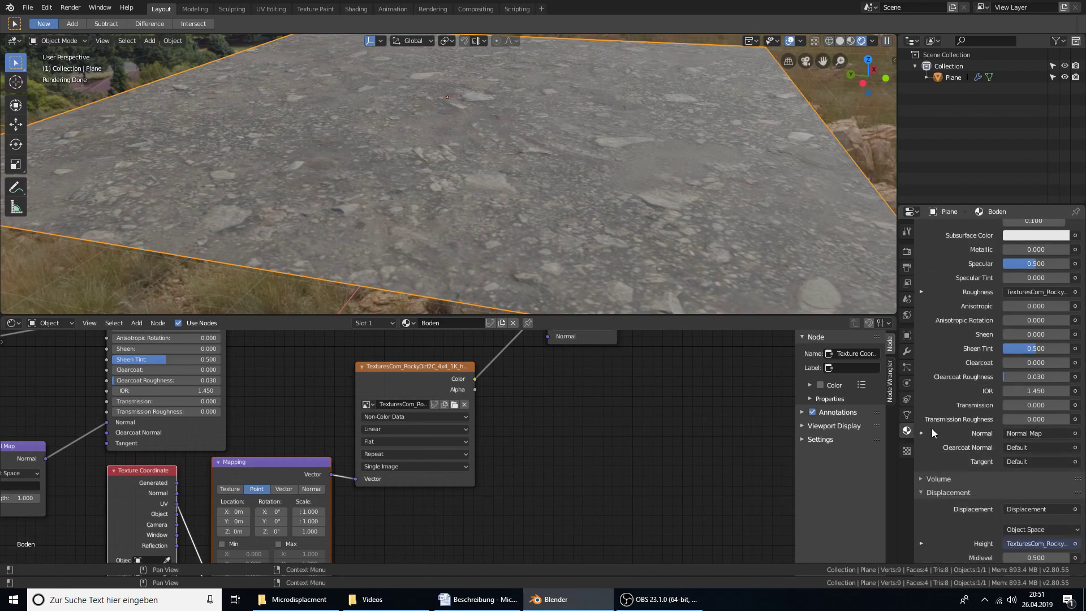
scroll(959, 454, "down", 2)
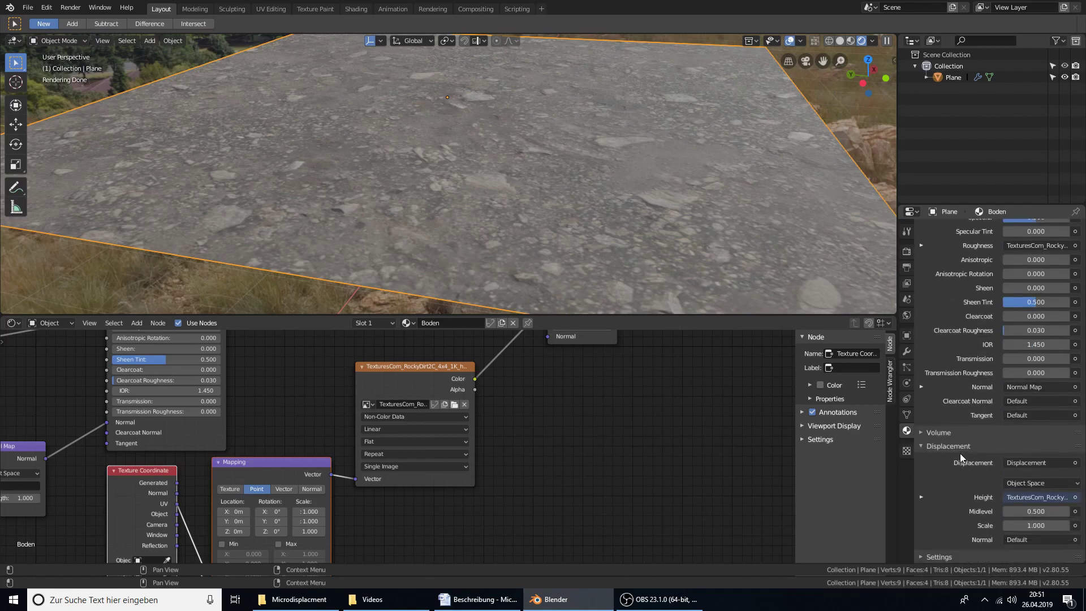
left_click(927, 557)
scroll(938, 537, "down", 4)
scroll(963, 518, "down", 2)
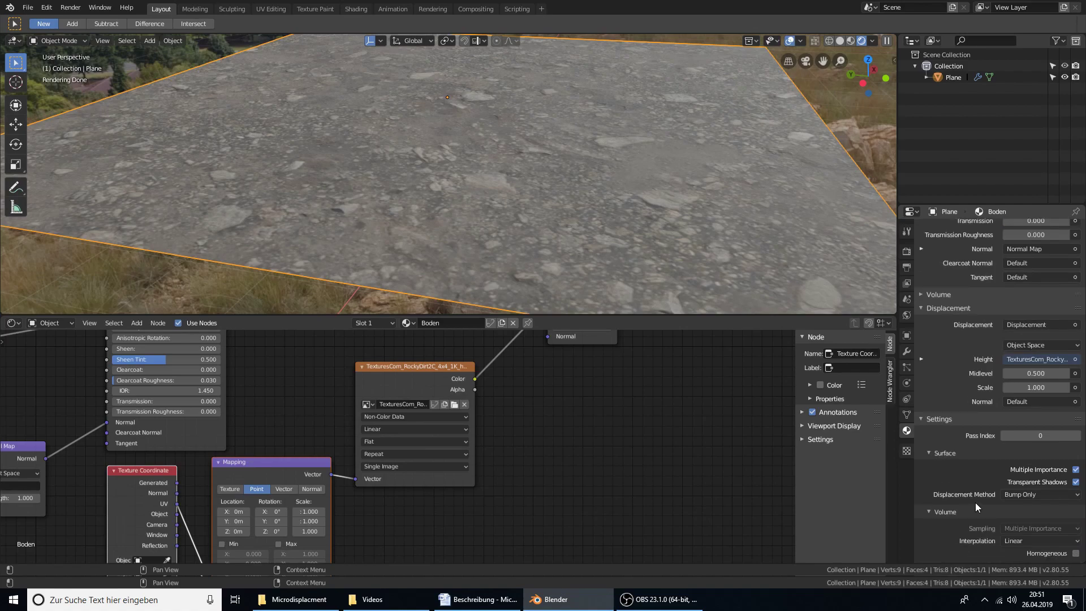
left_click(1037, 496)
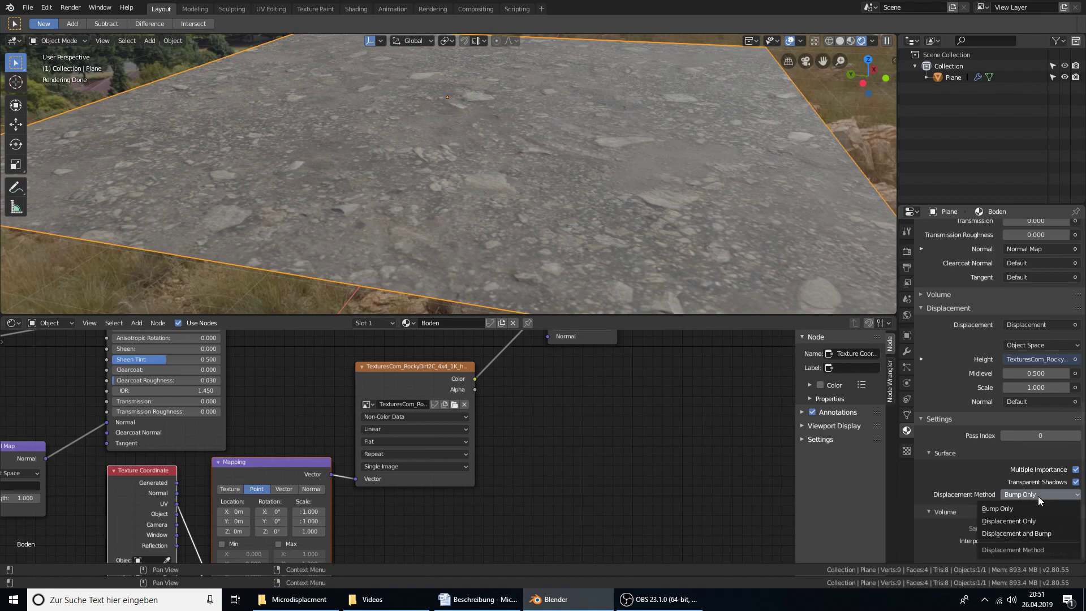
left_click(1022, 532)
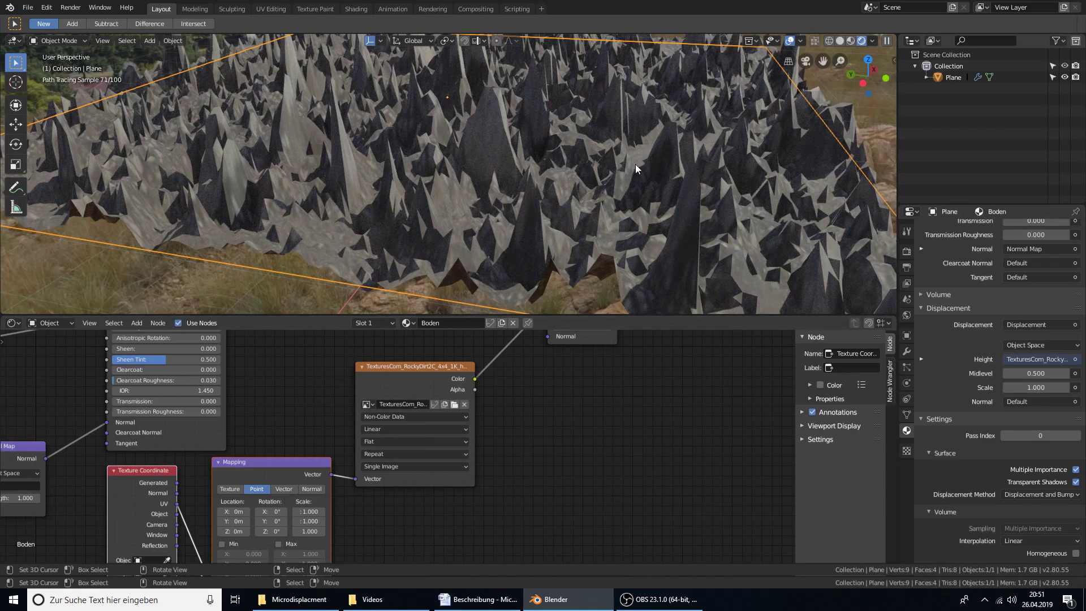
Shift the Material Output and Displacement nodes right, clearing space on the Height link
scroll(613, 221, "down", 3)
mouse_move(612, 216)
middle_mouse_down()
mouse_move(667, 179)
mouse_move(576, 177)
middle_mouse_up()
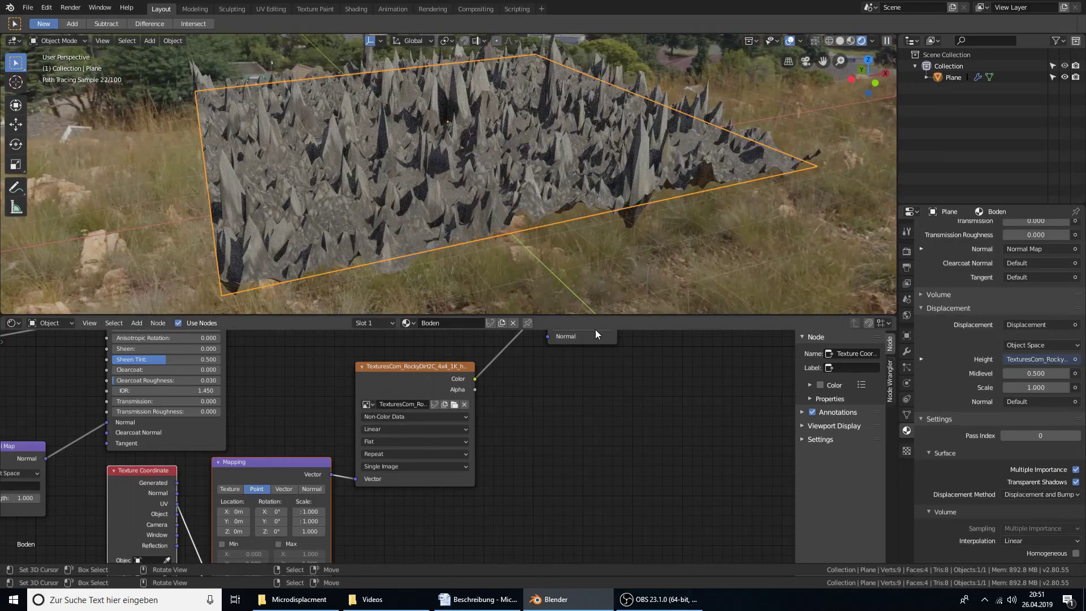
mouse_move(623, 376)
middle_mouse_down()
mouse_move(625, 435)
mouse_move(562, 533)
middle_mouse_up()
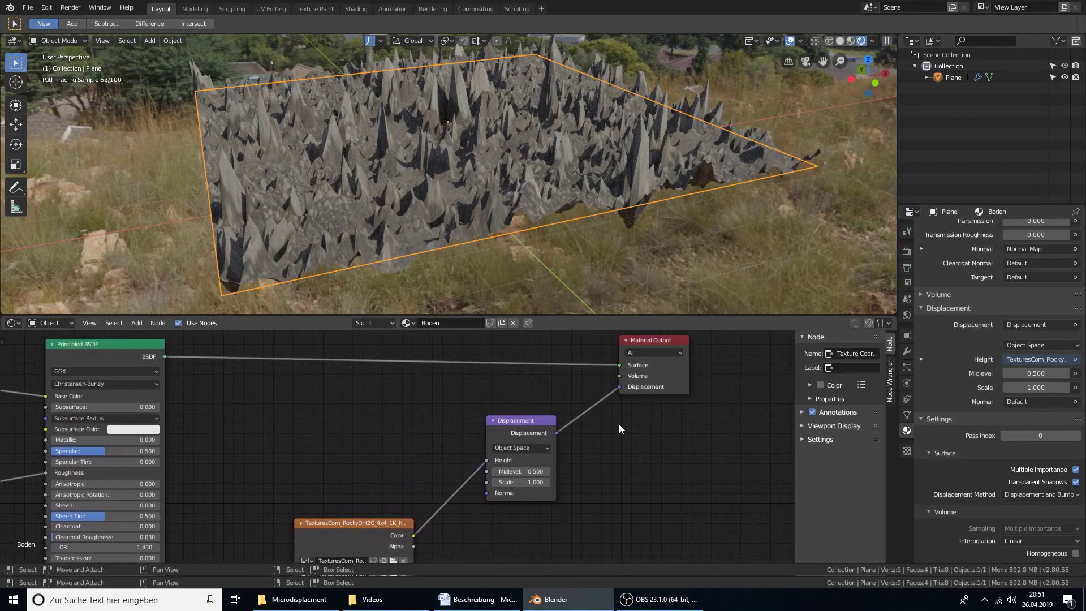
left_click_drag(656, 340, 746, 340)
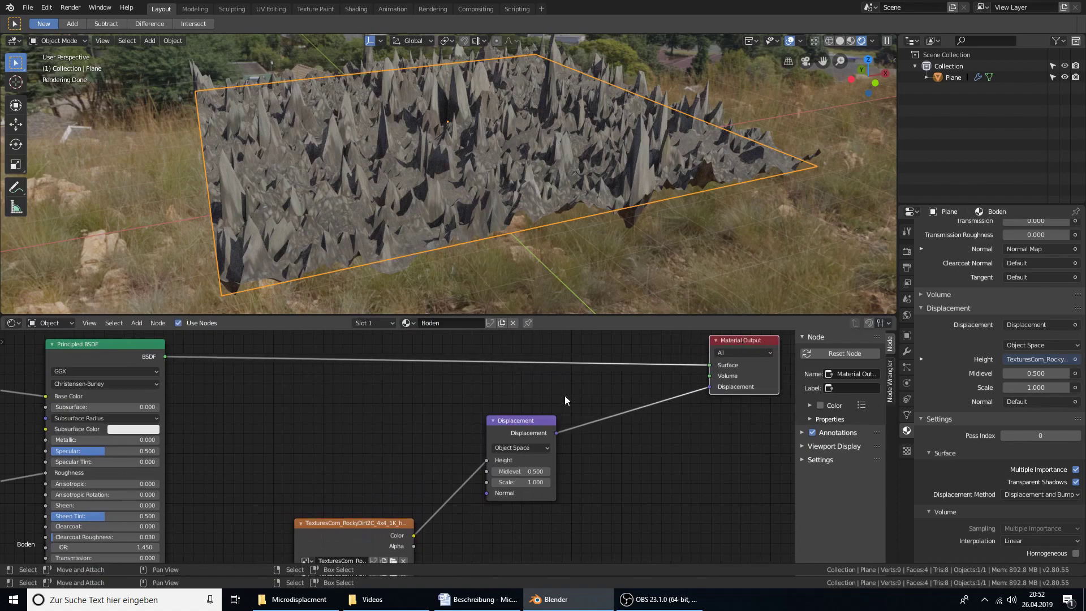
left_click(531, 421)
left_click_drag(529, 421, 621, 413)
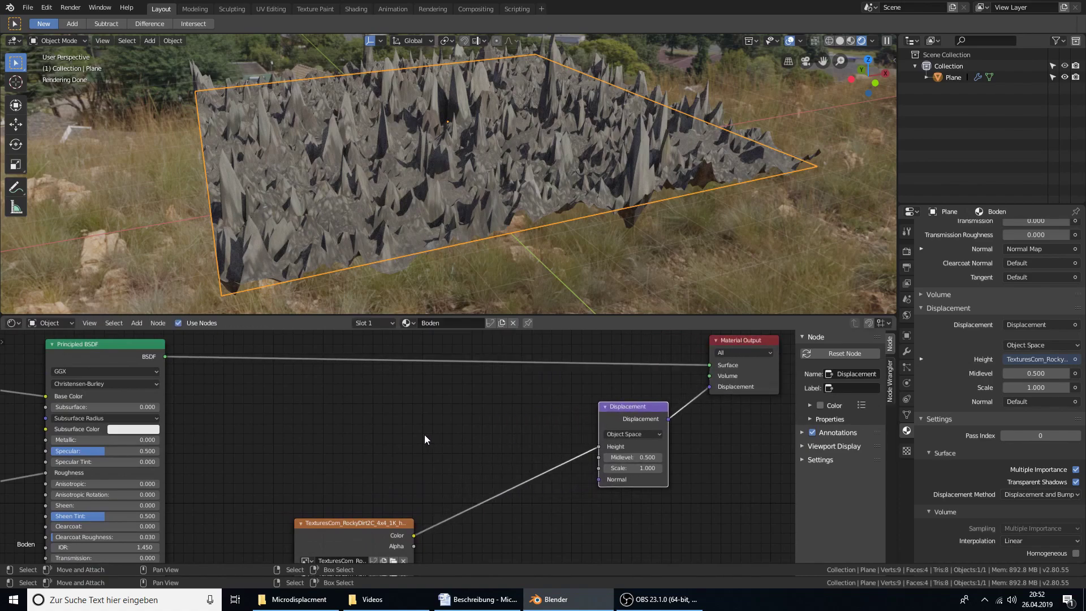
key("shift+a")
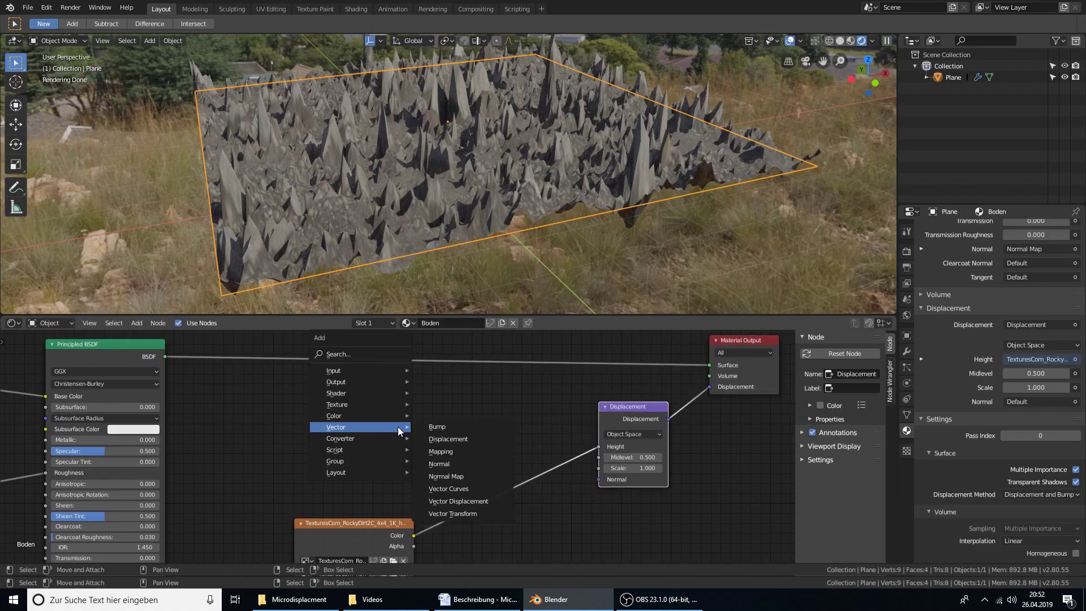
mouse_move(341, 438)
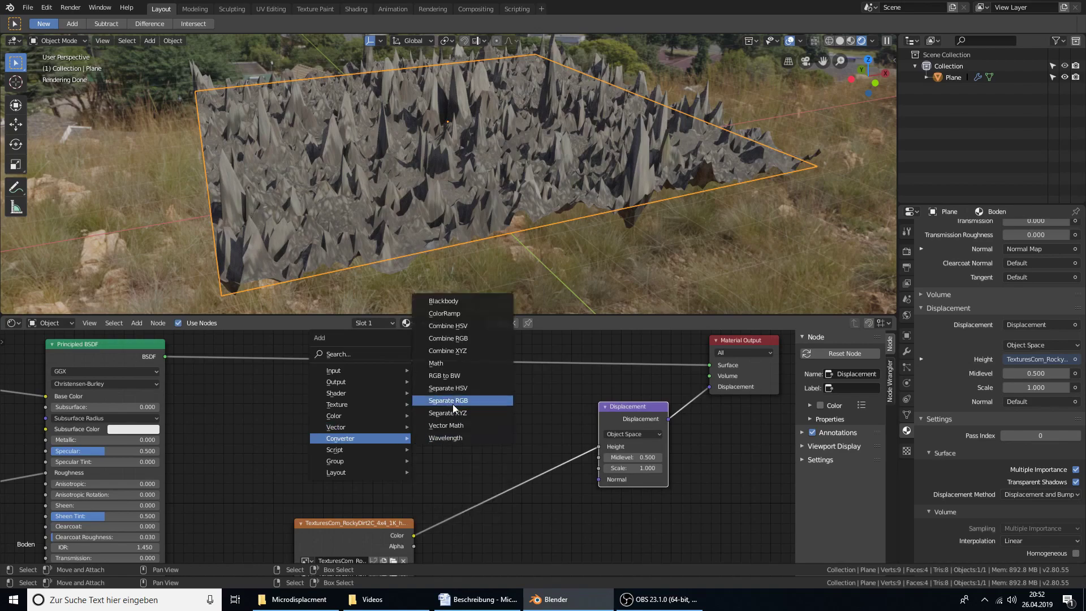
Insert a Math node set to Multiply by 0.2 on the height-map link
left_click(436, 364)
left_click(502, 494)
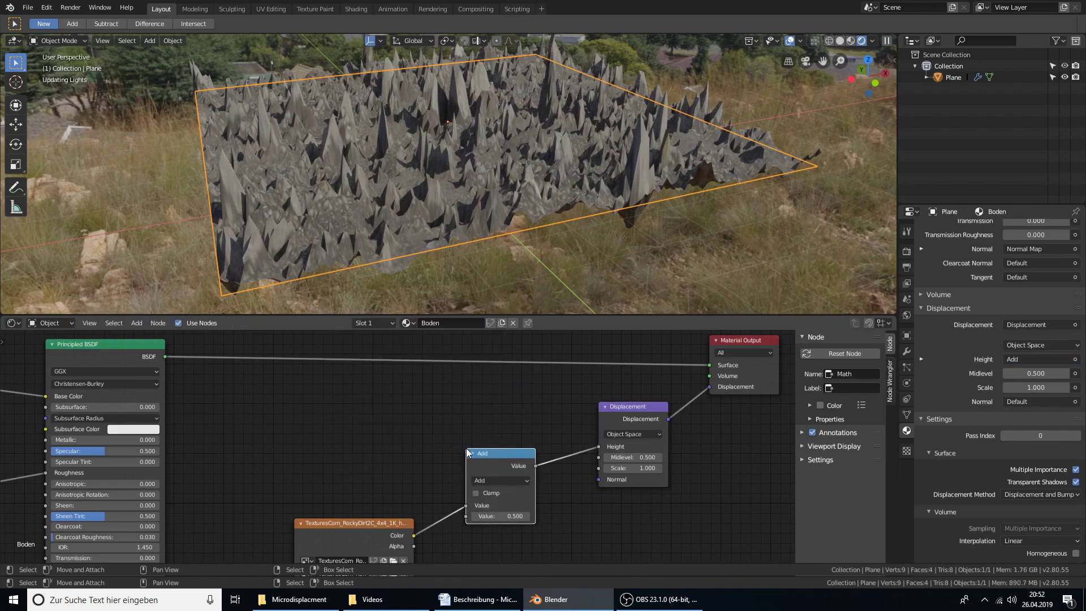
left_click(500, 481)
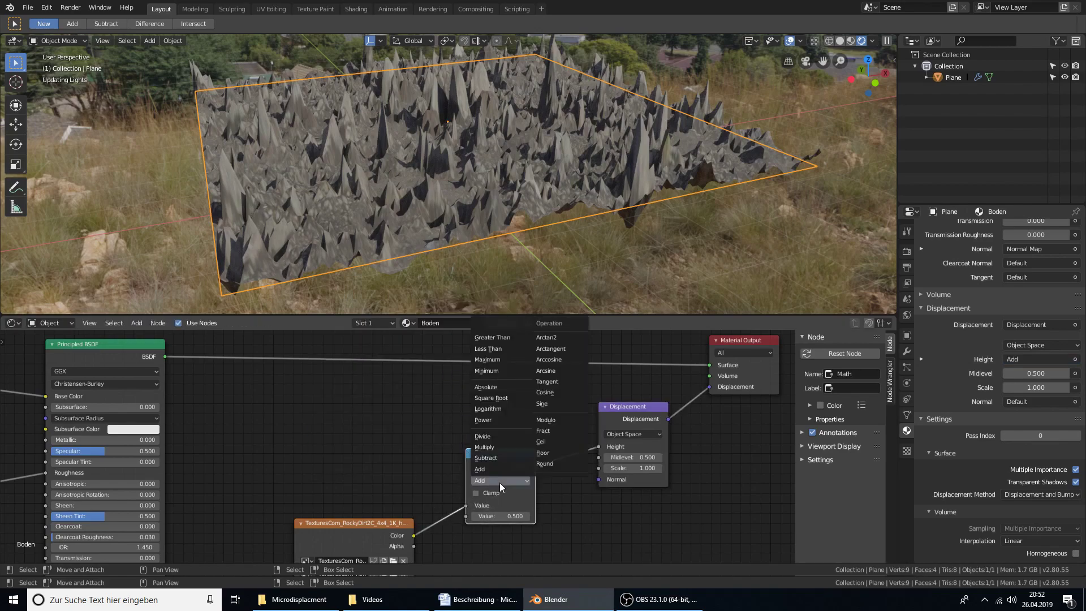
left_click(493, 448)
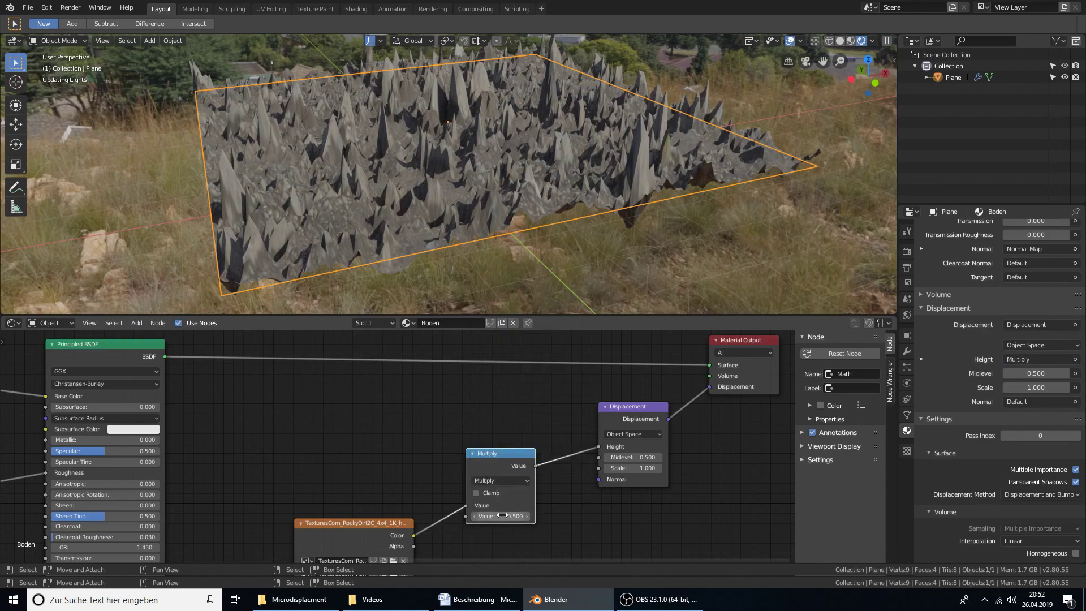
left_click(499, 516)
type("0.2")
key("Return")
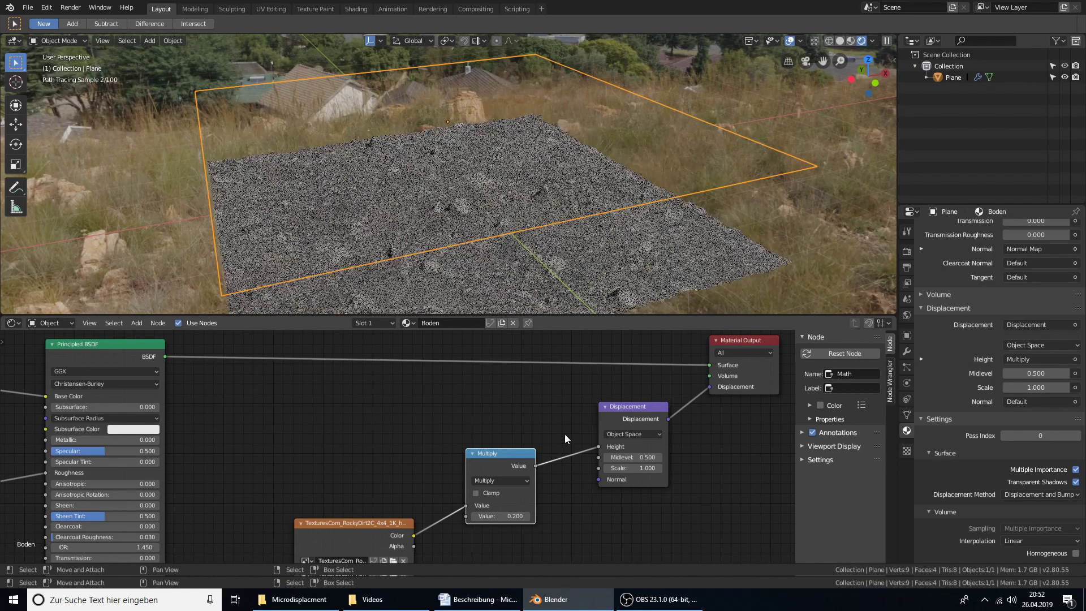
Set the Displacement node's Midlevel to 0.150
left_click(650, 457)
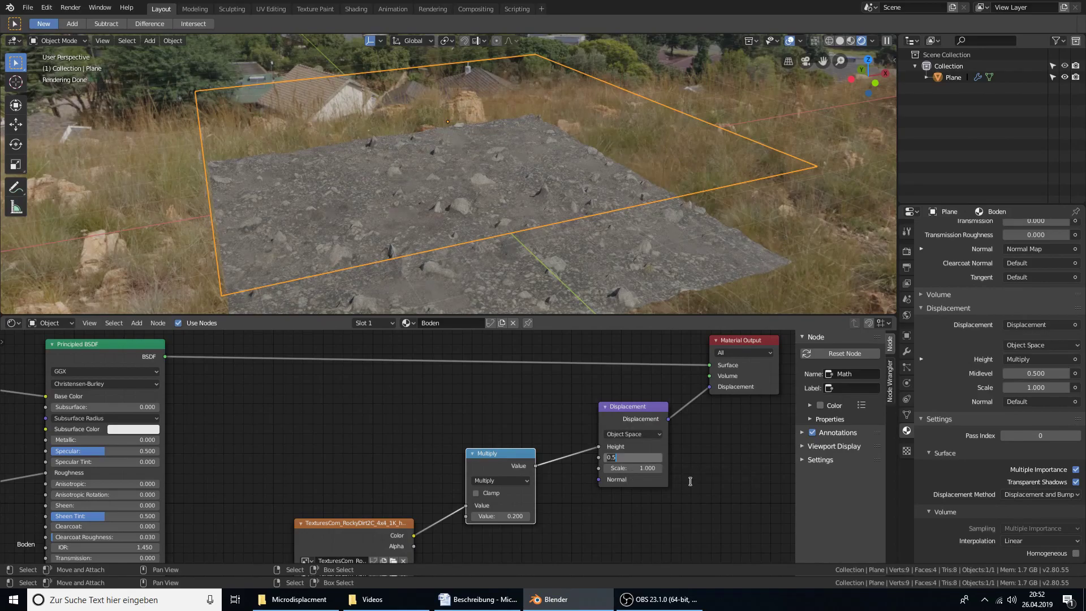
type("0")
key("Return")
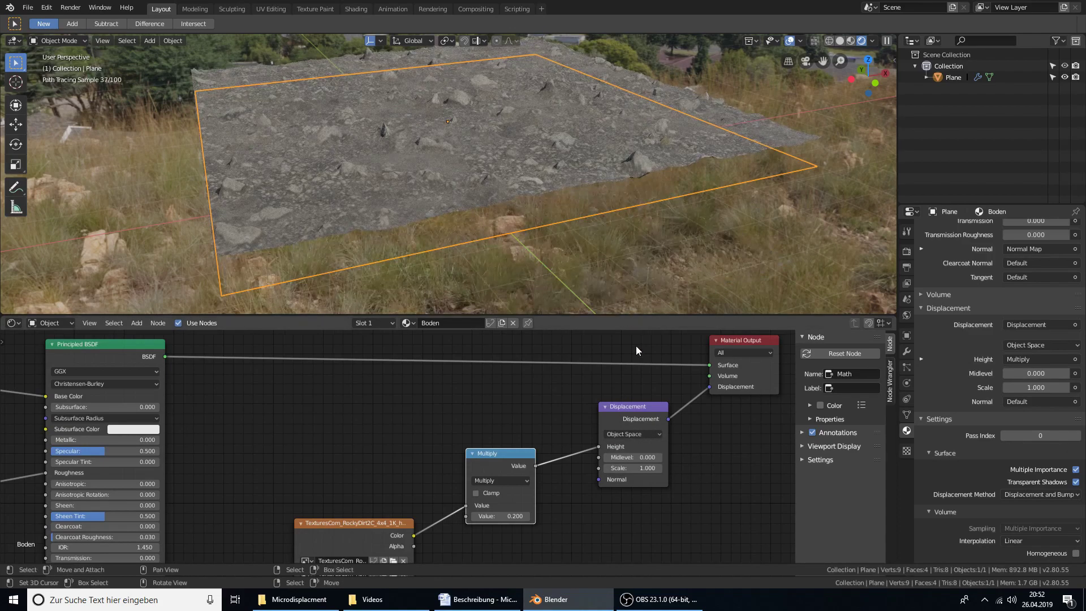
left_click(637, 456)
type("0.")
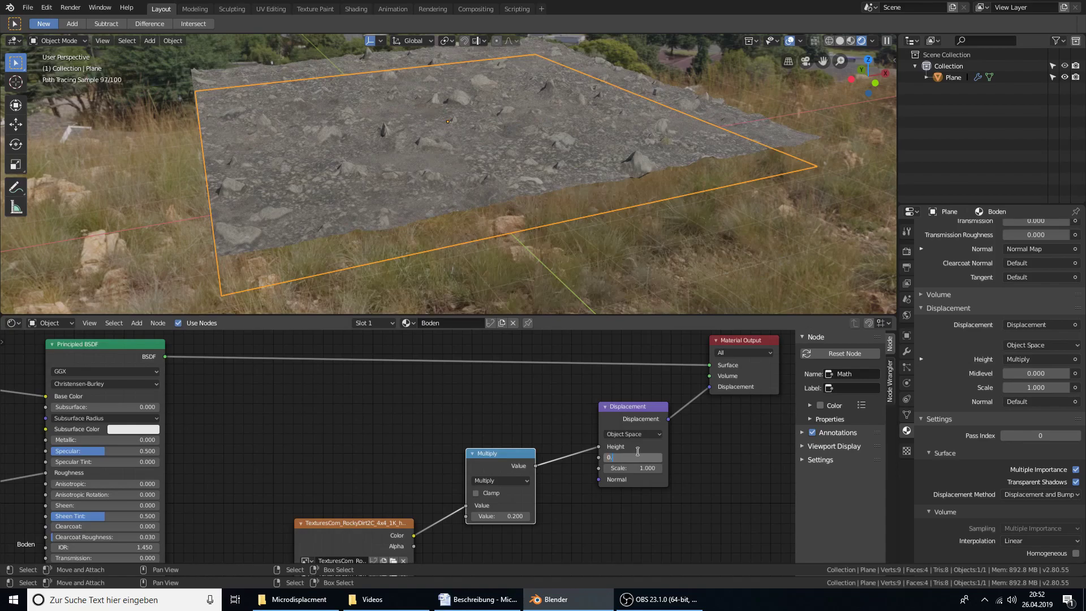
type("200")
key("Return")
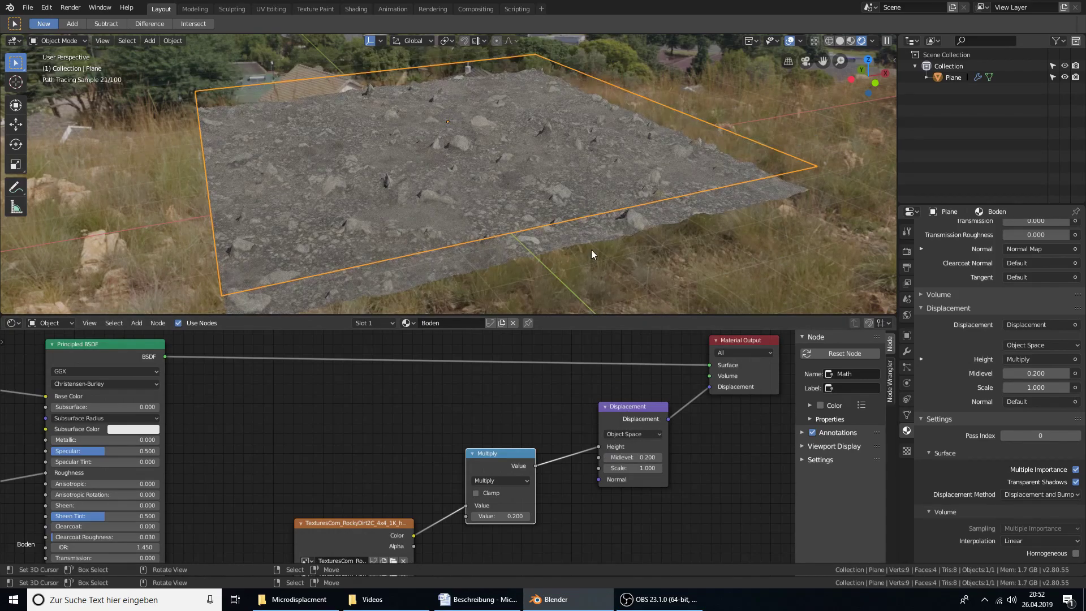
left_click(634, 457)
type("0.15")
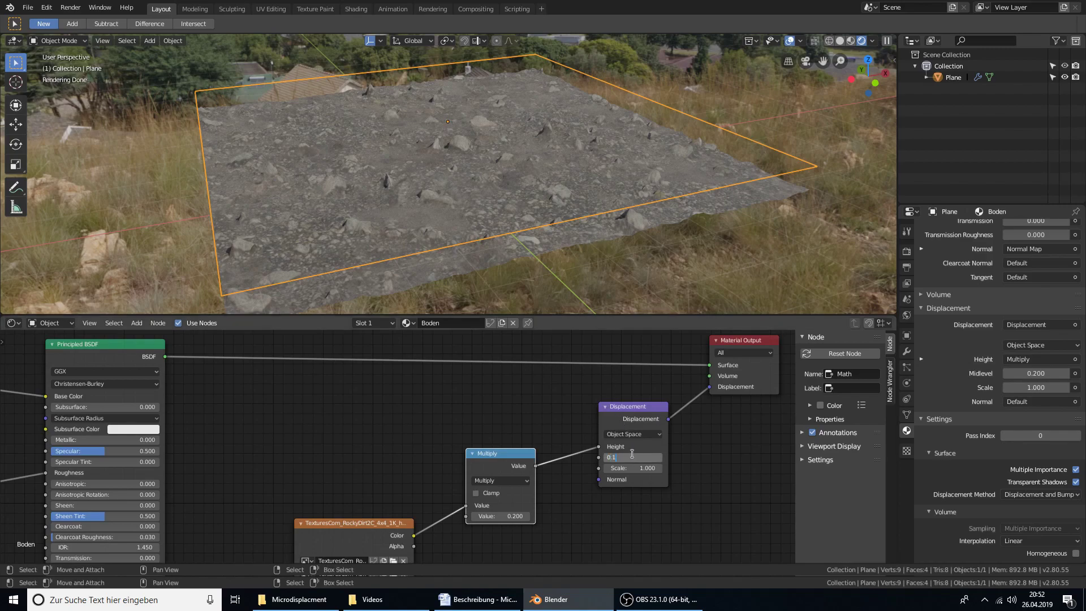
key("Return")
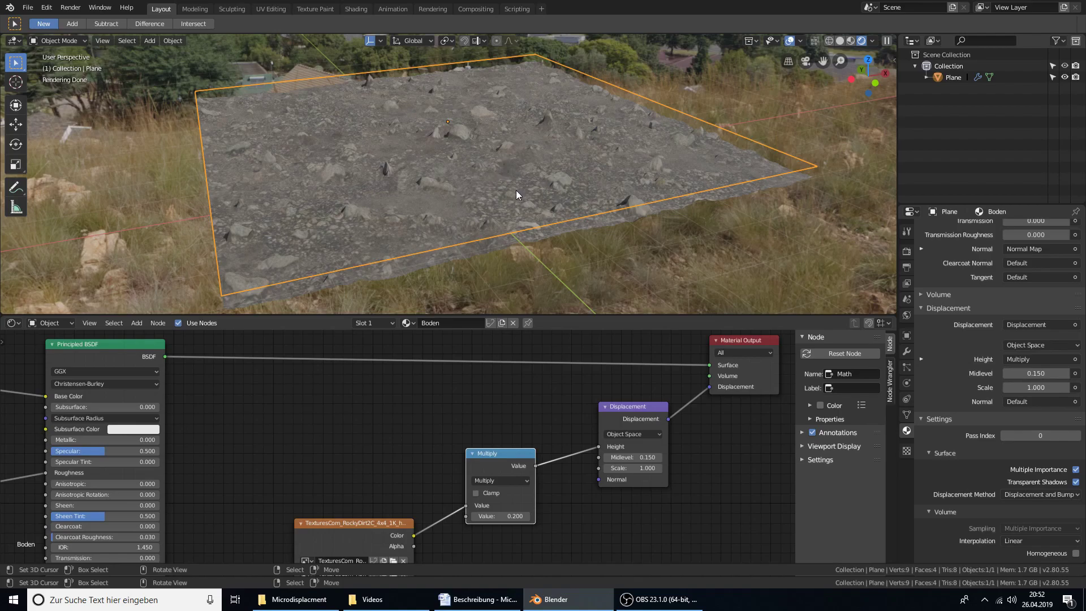
scroll(497, 189, "up", 2)
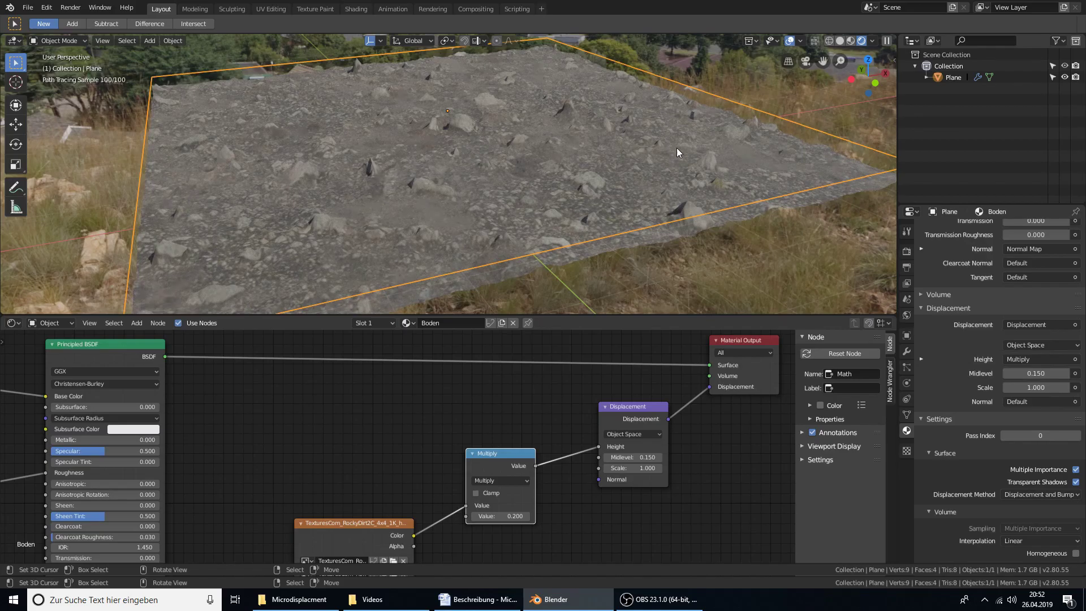
middle_click_drag(708, 151, 554, 149)
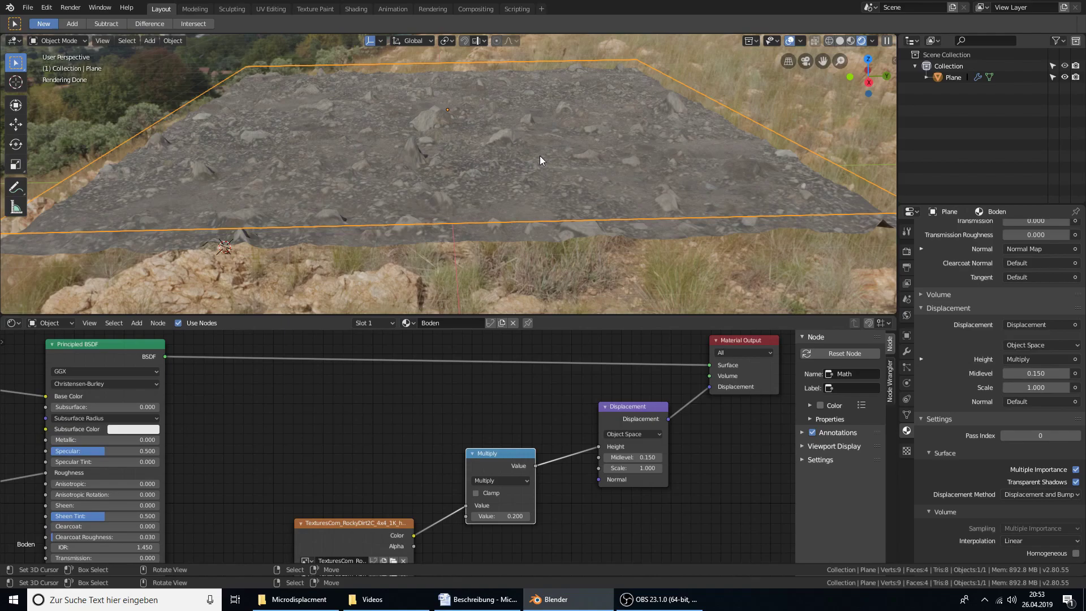
scroll(540, 160, "up", 2)
scroll(540, 160, "up", 2)
scroll(540, 160, "up", 2)
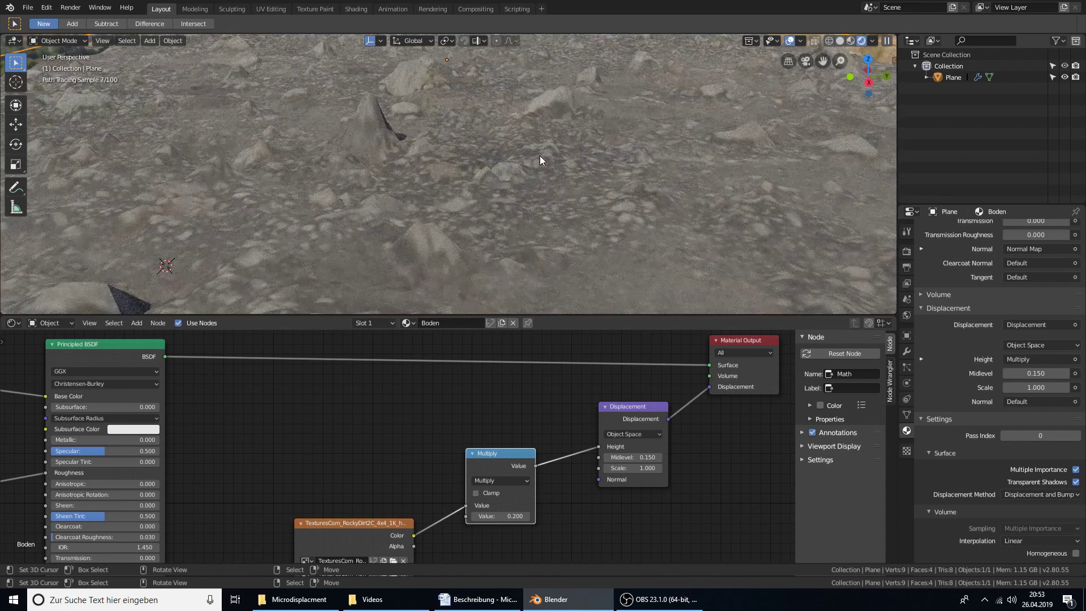
scroll(539, 156, "down", 3)
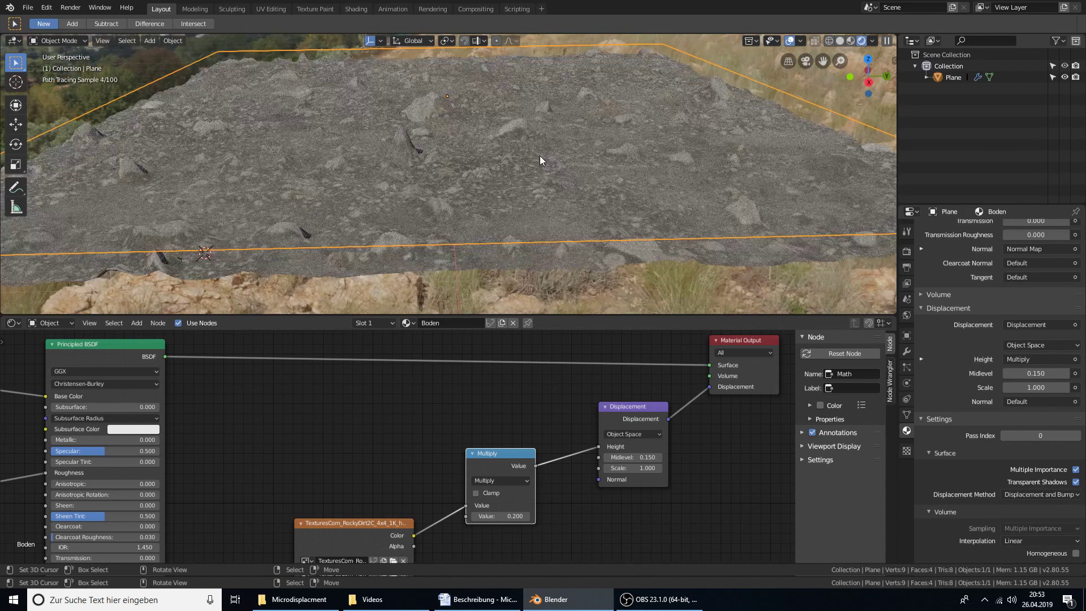
Scroll to zoom the viewport on the Cycles-rendered star-destroyer scene
scroll(540, 156, "down", 2)
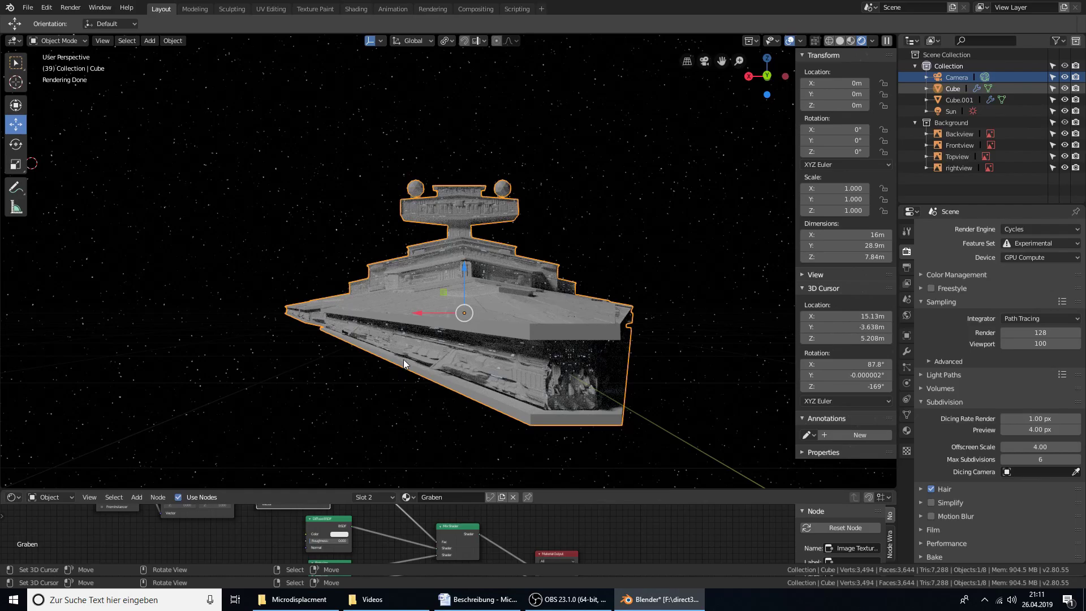
scroll(524, 354, "up", 2)
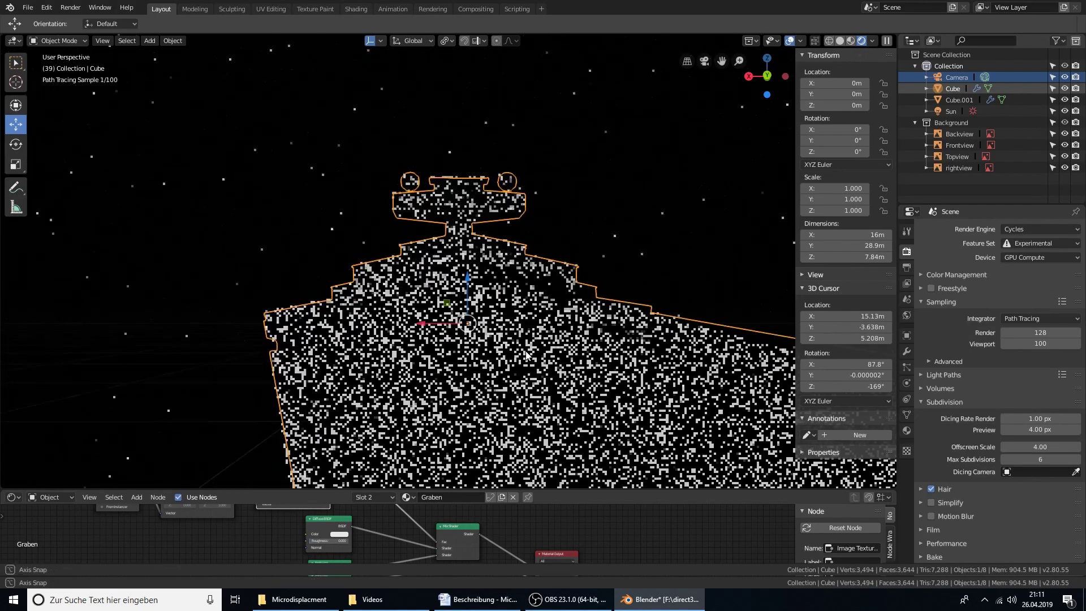
scroll(524, 354, "up", 3)
scroll(525, 353, "up", 2)
scroll(525, 352, "down", 4)
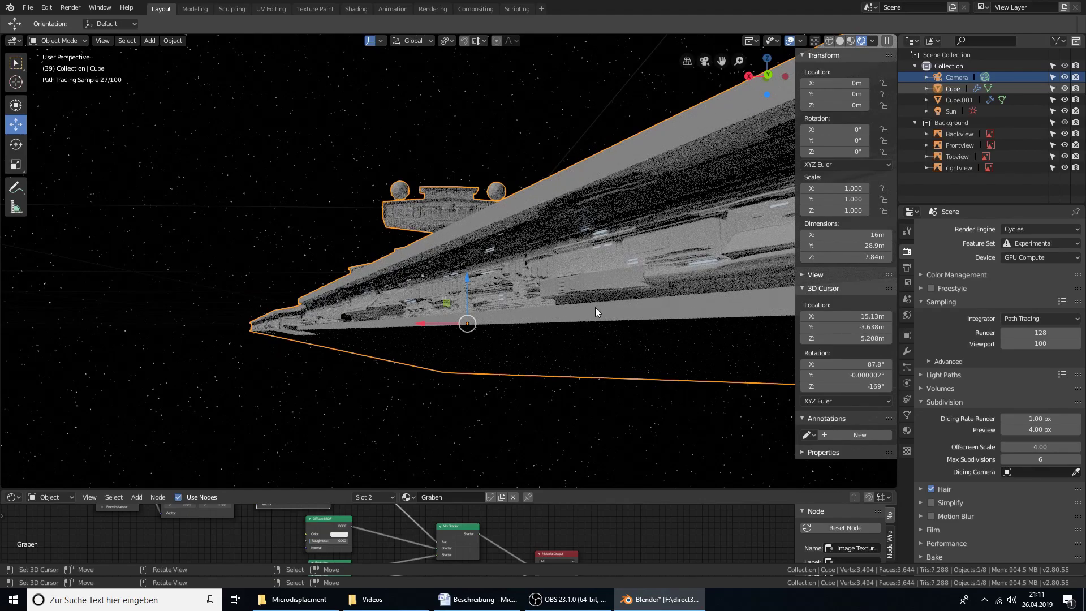
key("Tab")
key("Tab")
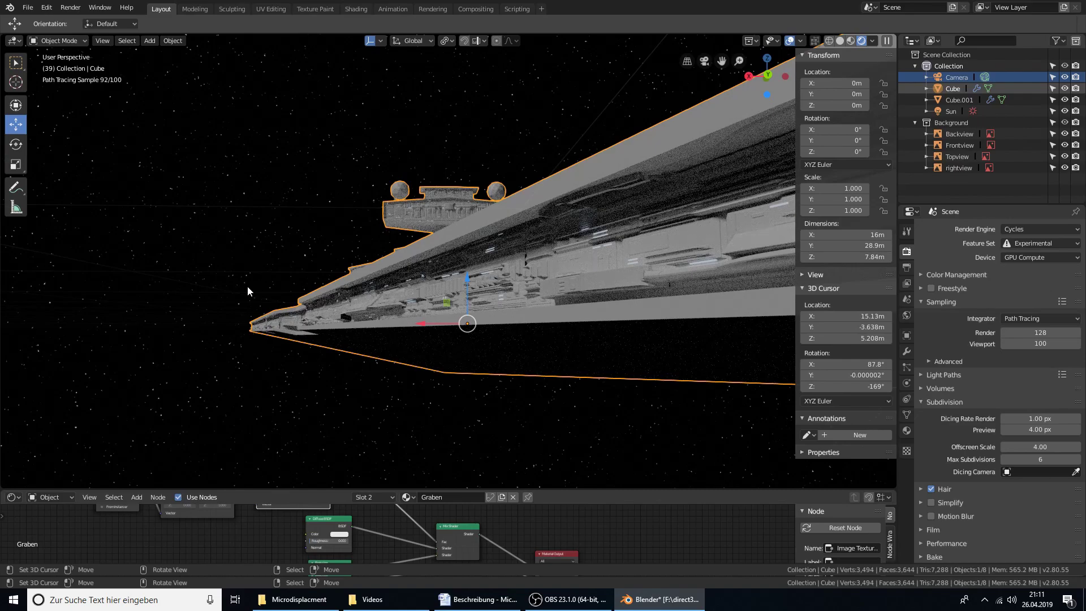
middle_click_drag(242, 278, 442, 283)
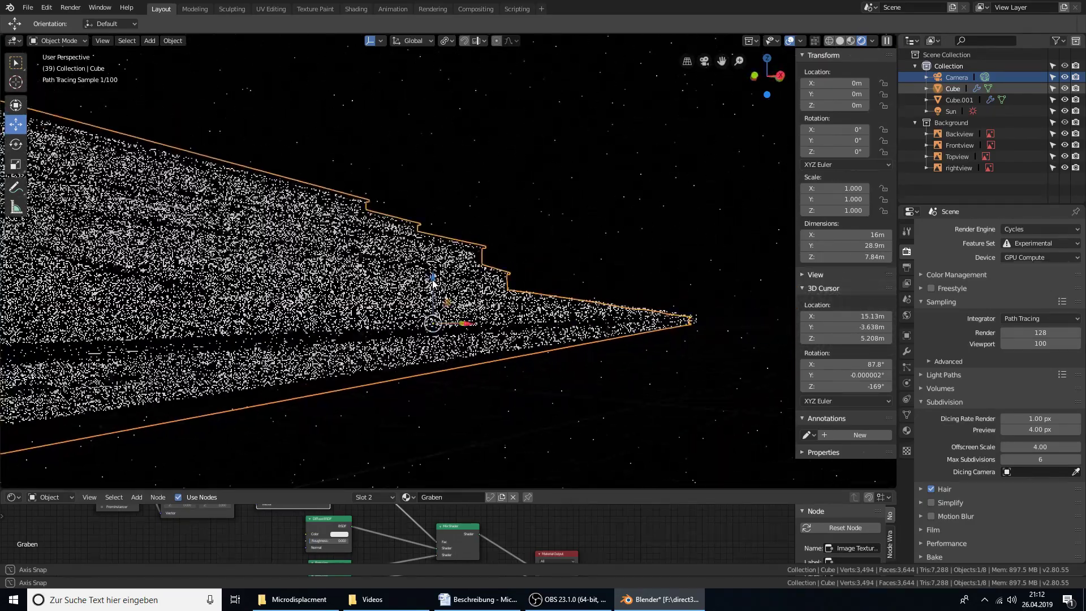
scroll(442, 283, "up", 3)
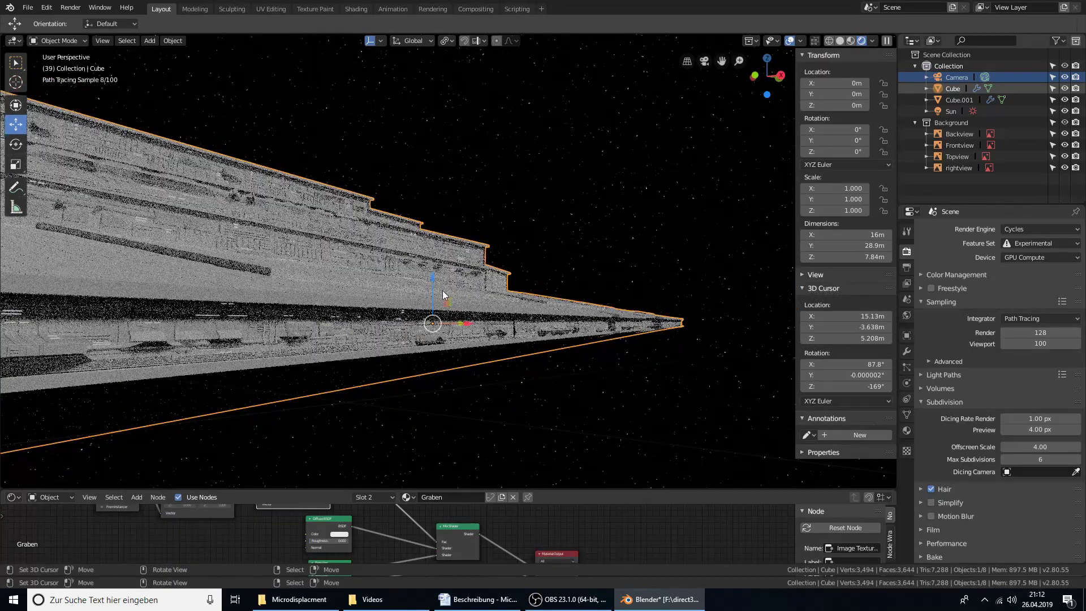
middle_click_drag(444, 300, 453, 347)
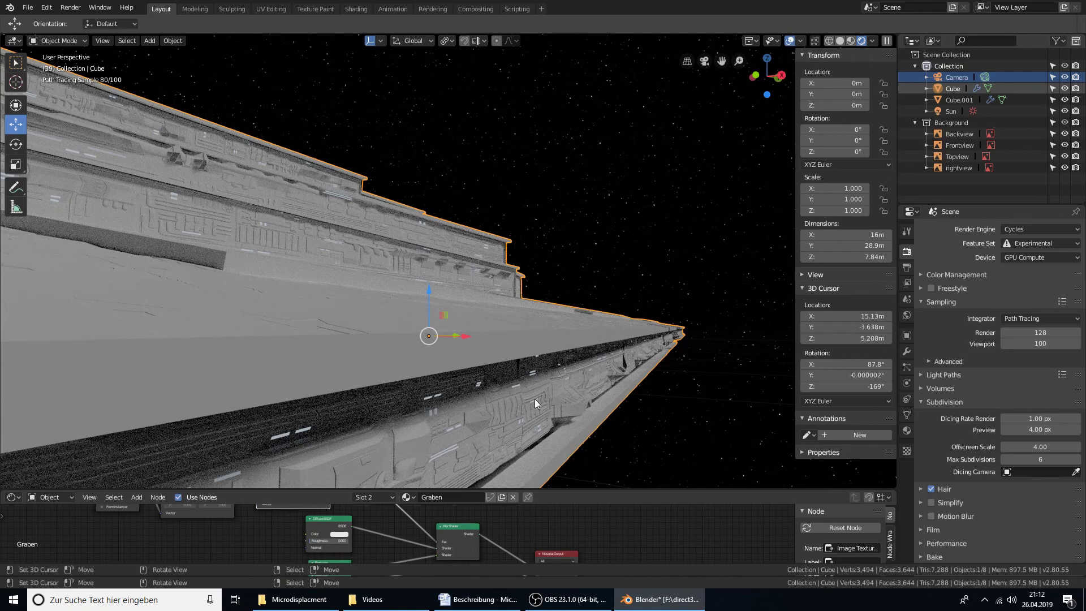
key("ctrl+z")
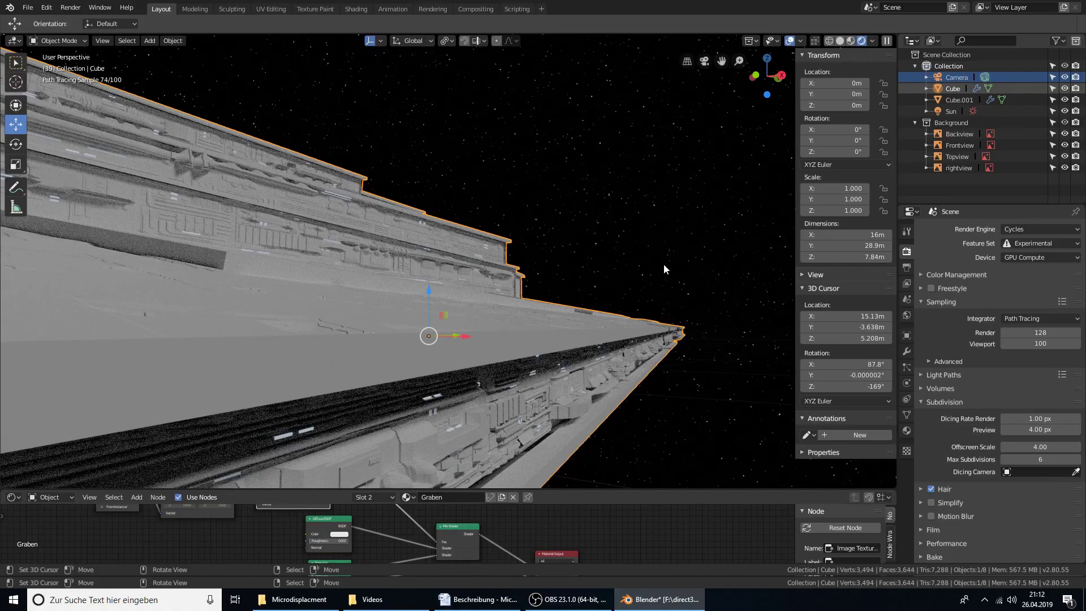
mouse_move(666, 264)
middle_mouse_down()
mouse_move(479, 305)
mouse_move(496, 327)
mouse_move(599, 380)
mouse_move(581, 348)
middle_mouse_up()
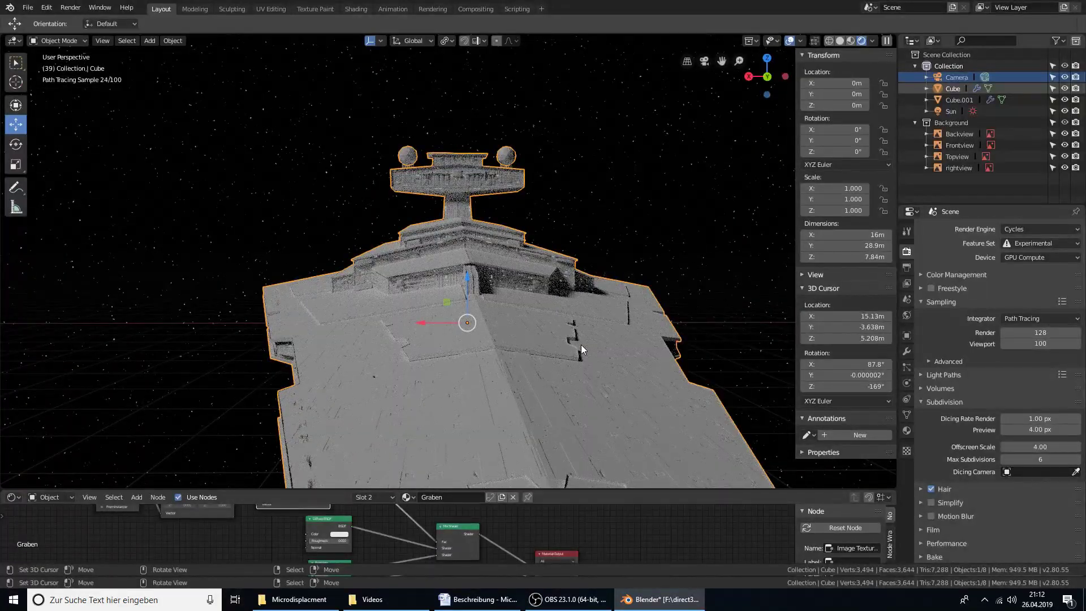